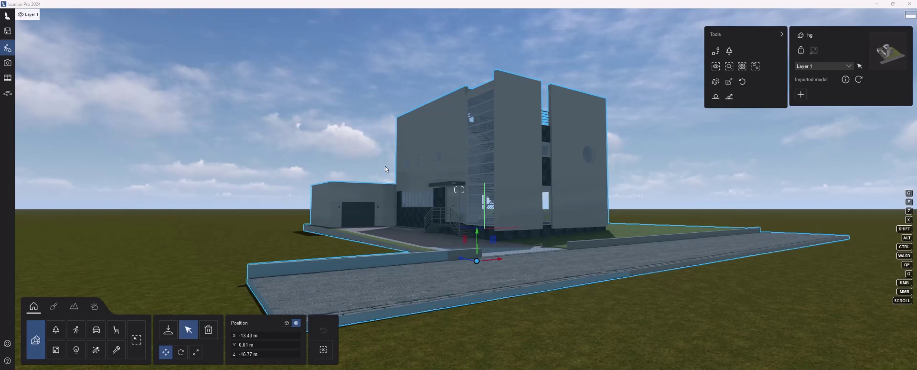
Step: Start a new photo in Photo mode and apply the Day style to it
scroll(426, 217, "up", 5)
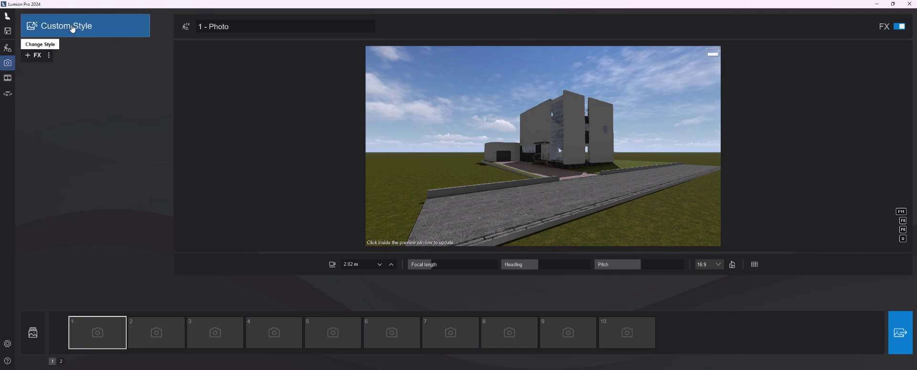
left_click(72, 27)
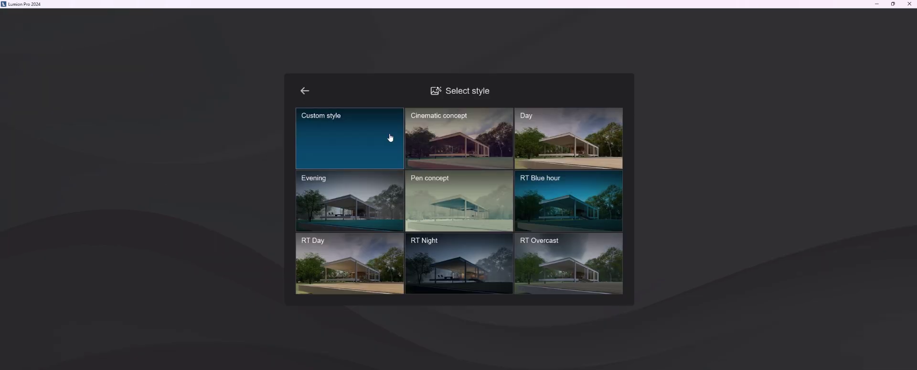
left_click(593, 149)
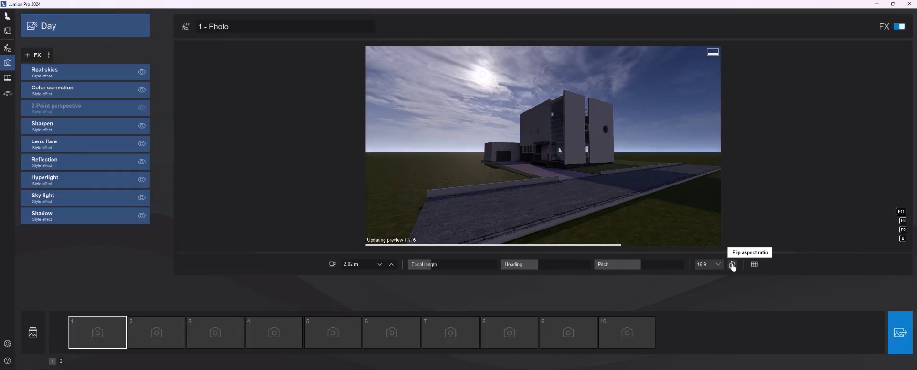
Step: Make the photo portrait with a 4:5 aspect ratio and turn on 2-Point perspective
left_click(733, 264)
right_click_drag(558, 176, 559, 177)
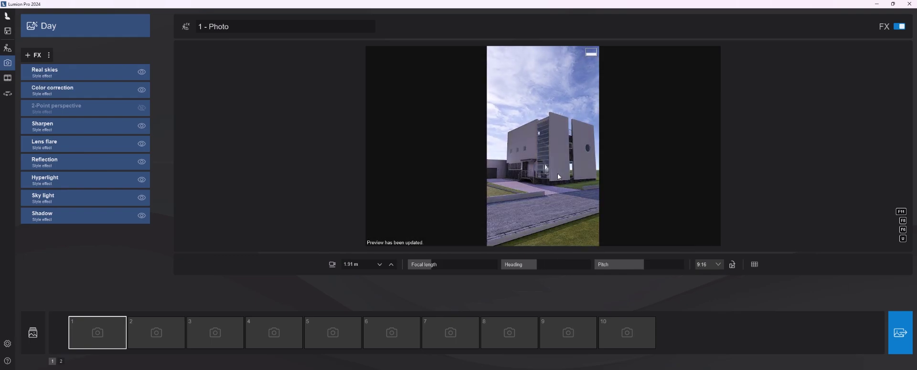
left_click(716, 265)
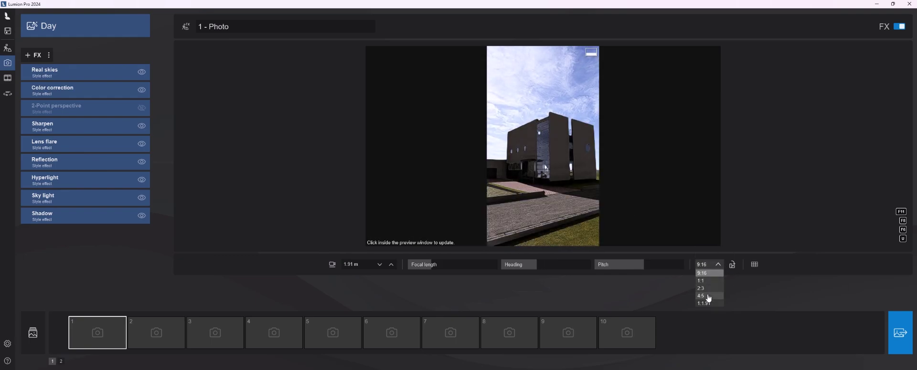
left_click(709, 296)
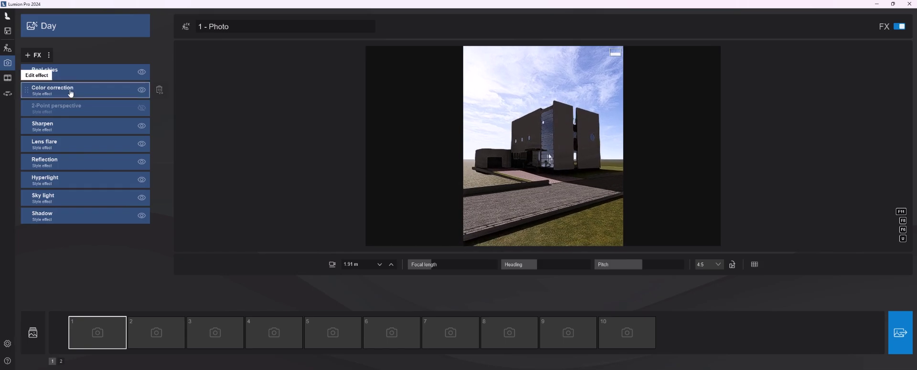
left_click(142, 108)
Step: Move the camera closer, lower it and face the house frontally, then store the view as Photo 1
right_click_drag(497, 149, 552, 175)
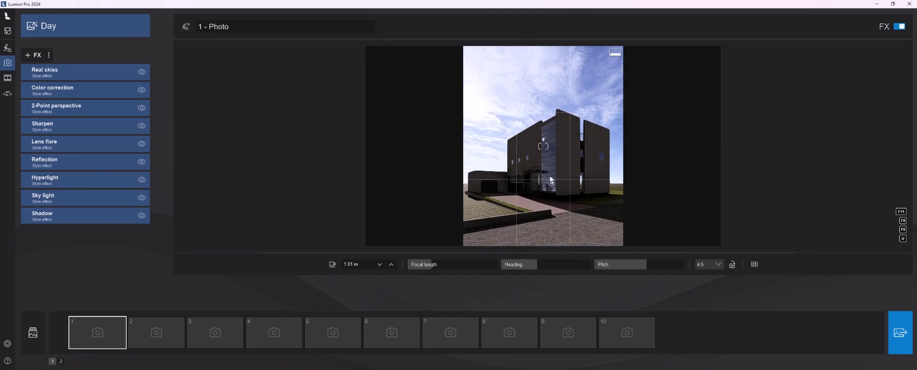
right_click_drag(517, 132, 544, 146)
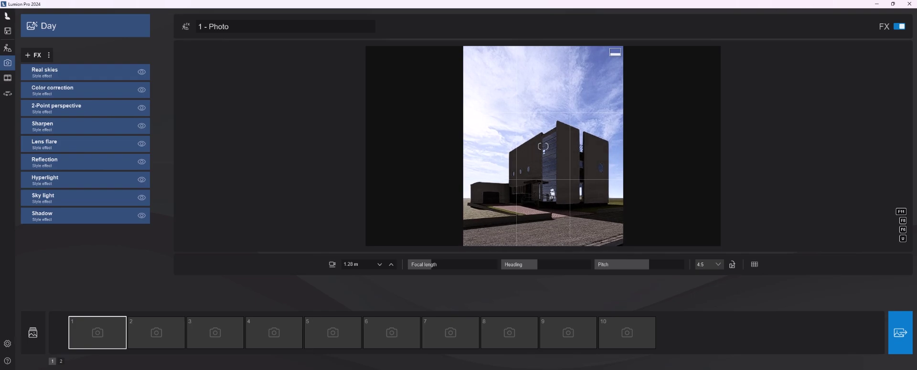
right_click_drag(543, 145, 523, 156)
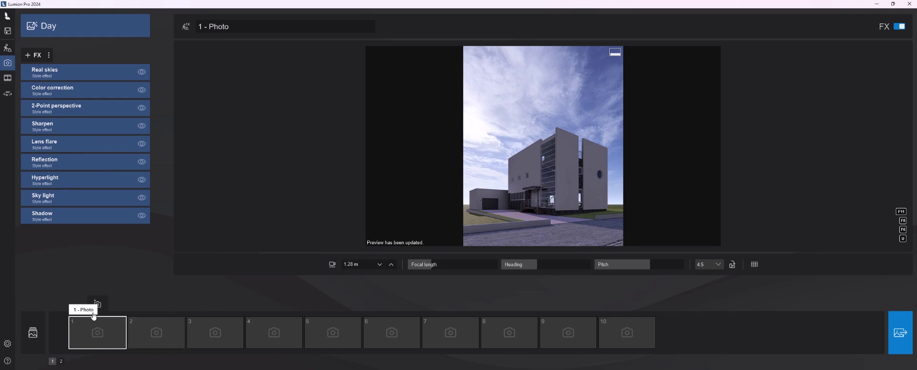
left_click(97, 305)
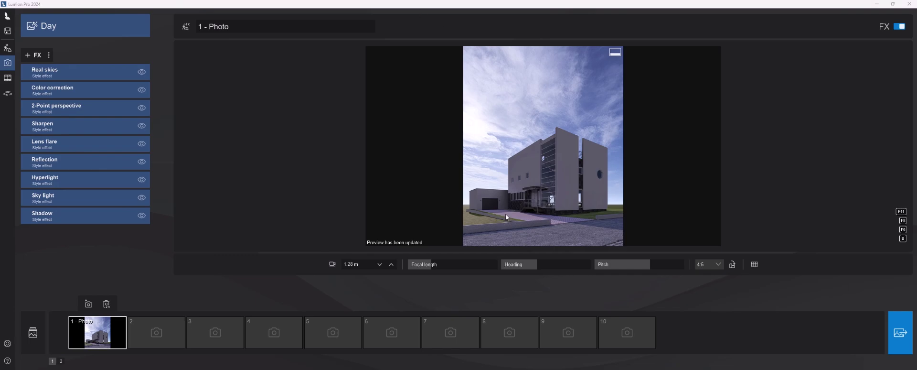
Step: Back in Build mode, plant six Agarwood RT trees on both sides of the house
left_click(8, 48)
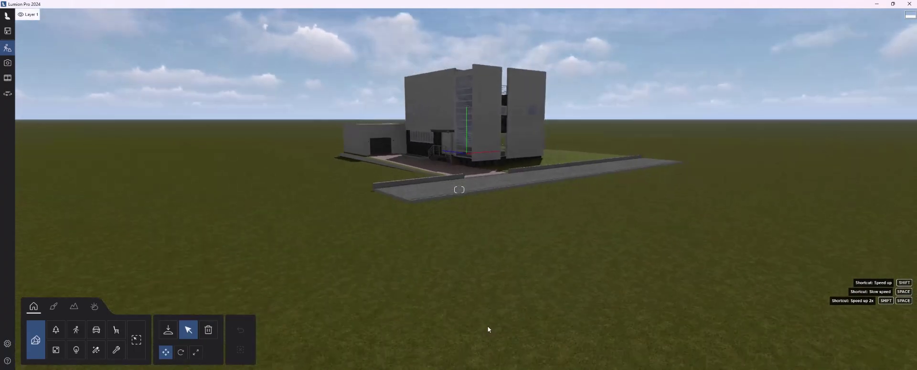
left_click(55, 334)
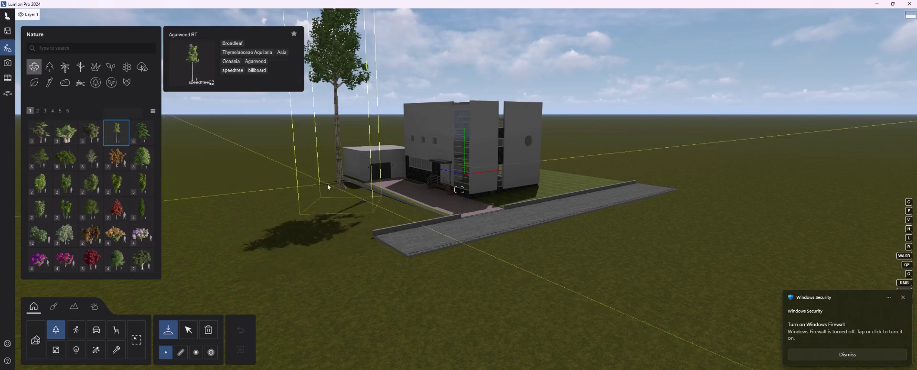
left_click(328, 183)
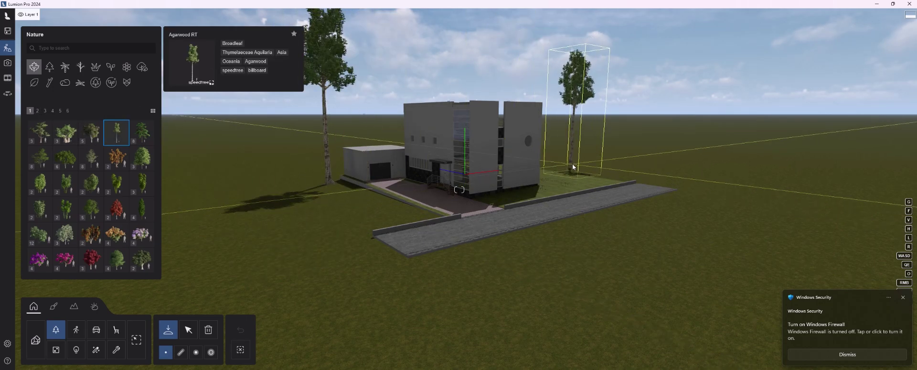
left_click(576, 164)
left_click(689, 179)
left_click(378, 144)
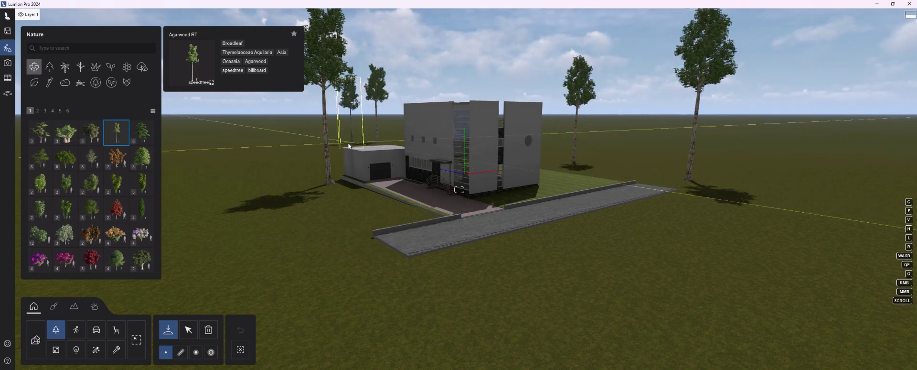
left_click(334, 141)
left_click(261, 160)
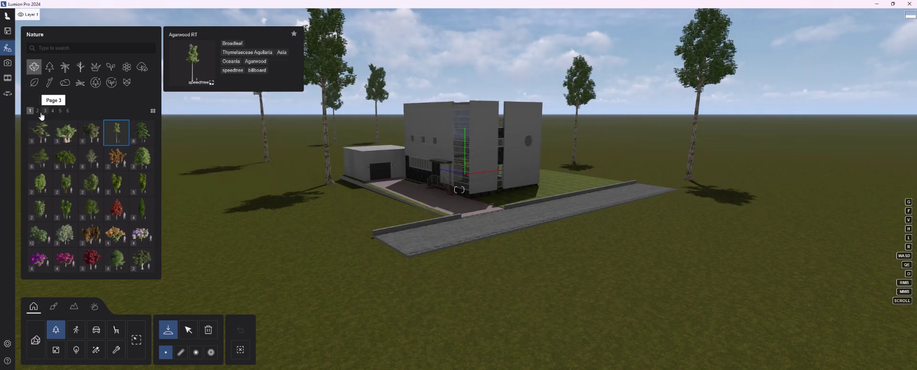
Step: Plant nine FloodedGum RT trees around the house, on the lawn, behind it and in the foreground
left_click(38, 112)
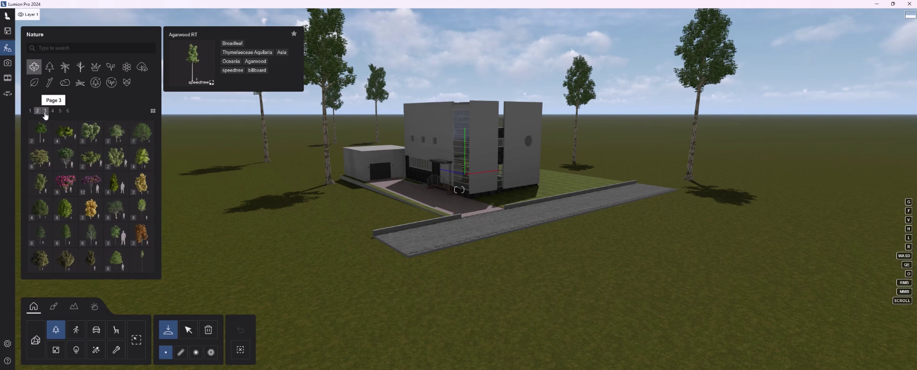
left_click(146, 269)
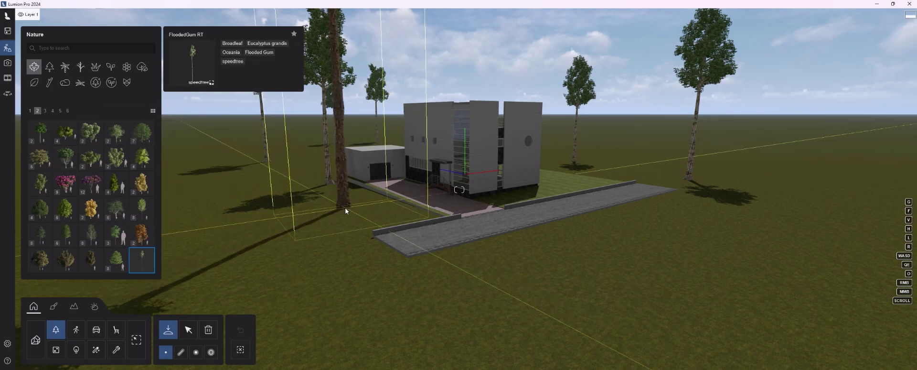
key("s")
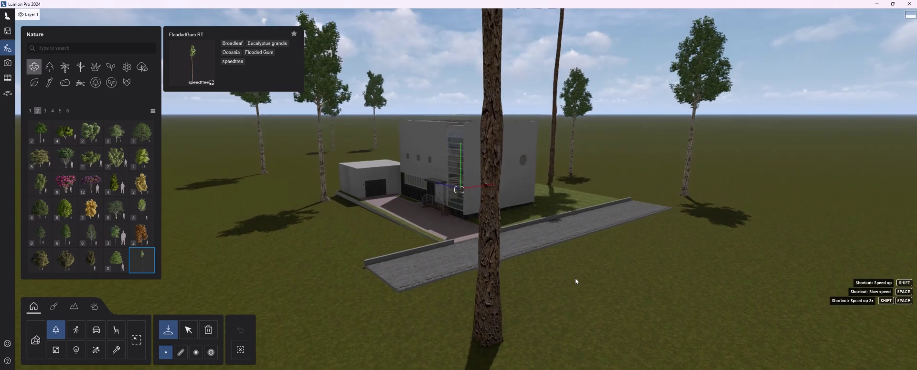
left_click(412, 154)
left_click(334, 186)
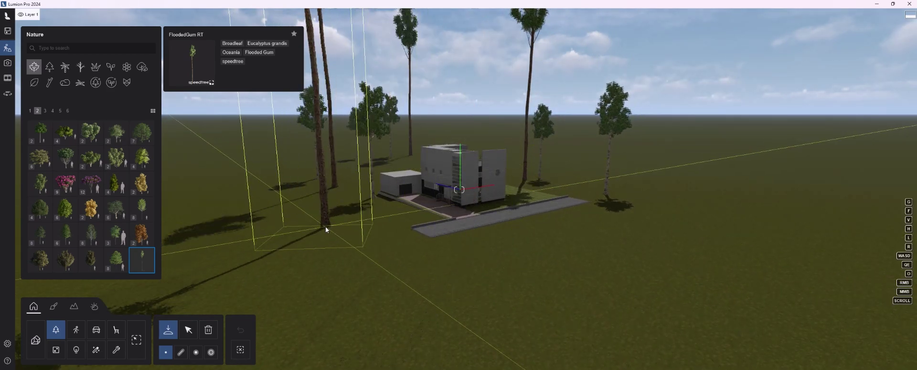
left_click(326, 225)
left_click(365, 236)
left_click(590, 171)
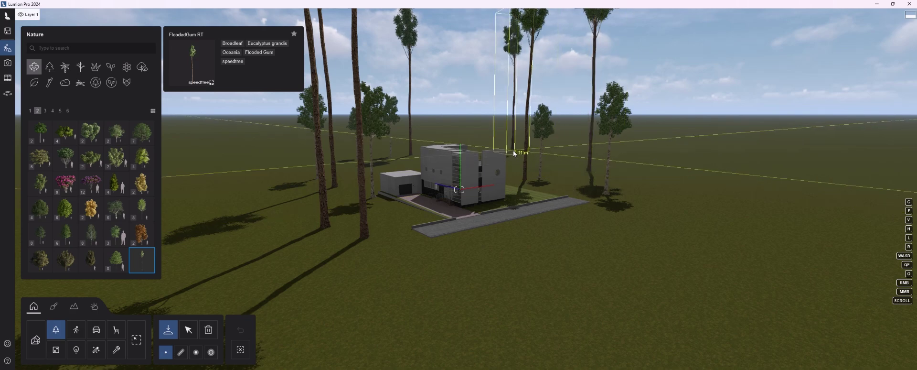
left_click(516, 170)
left_click(449, 143)
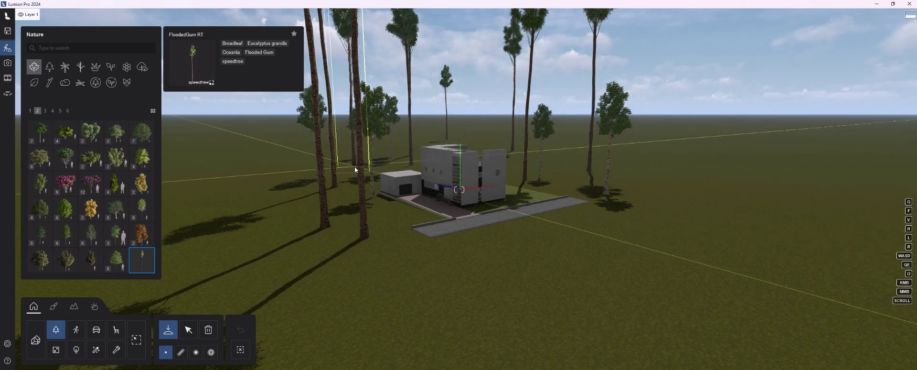
left_click(638, 210)
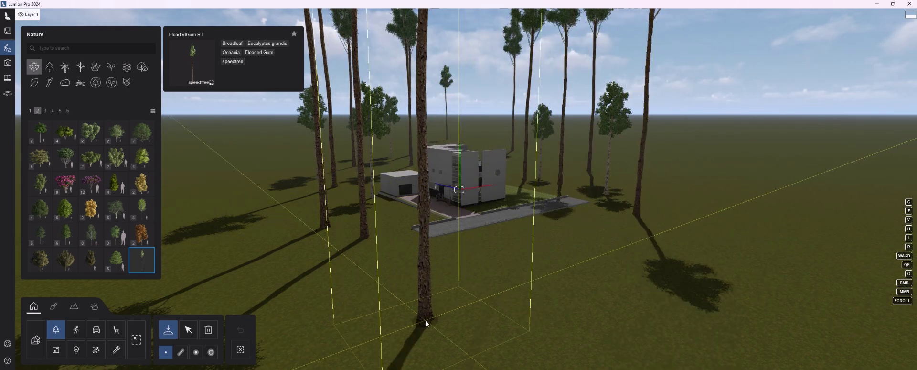
left_click(422, 318)
mouse_move(91, 233)
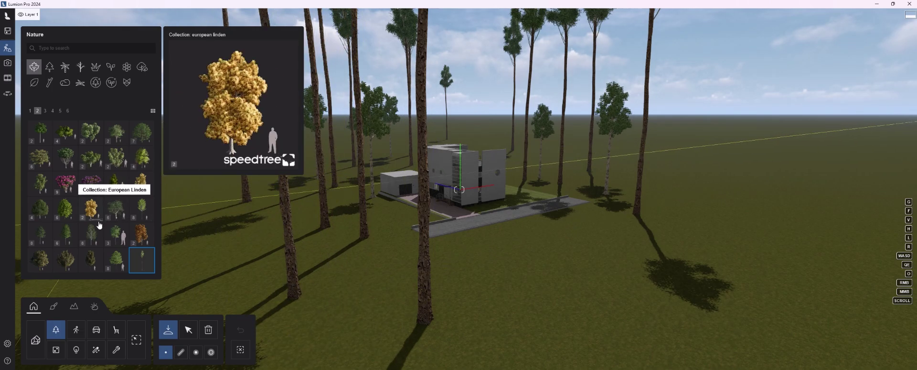
Step: Browse pages 3–5 of the nature library and open the White Birch RT collection
left_click(128, 206)
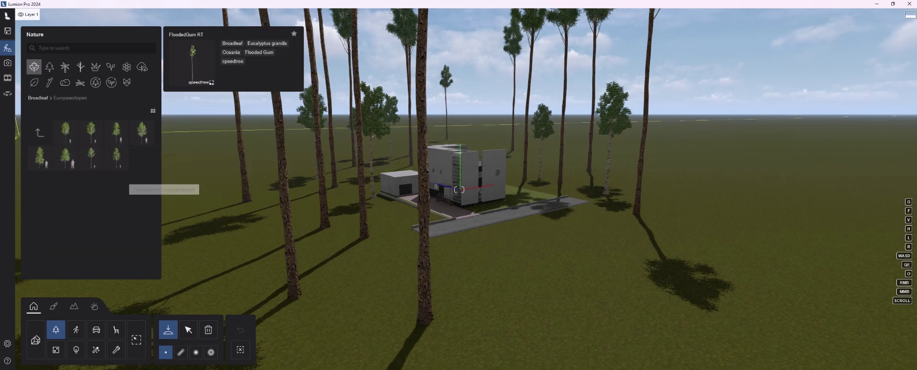
left_click(39, 132)
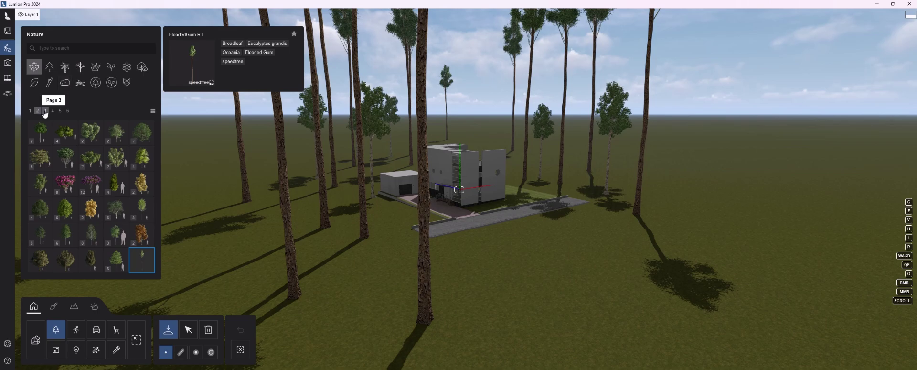
left_click(45, 111)
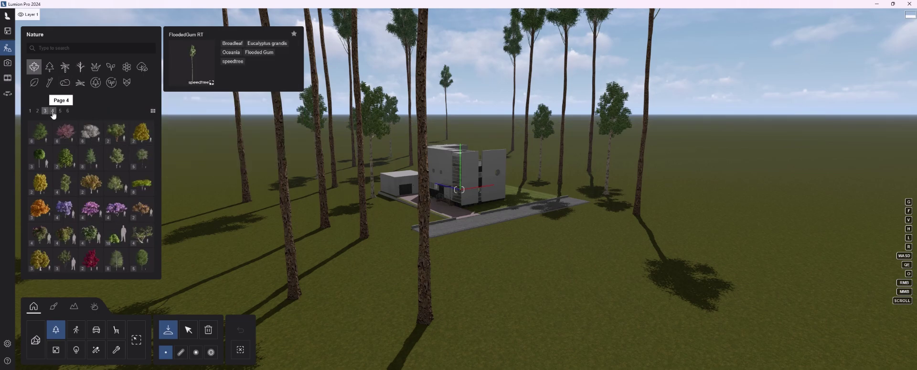
left_click(52, 112)
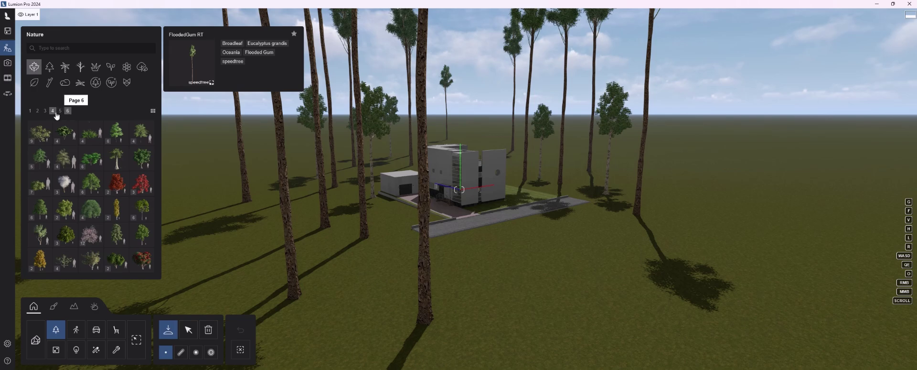
left_click(61, 112)
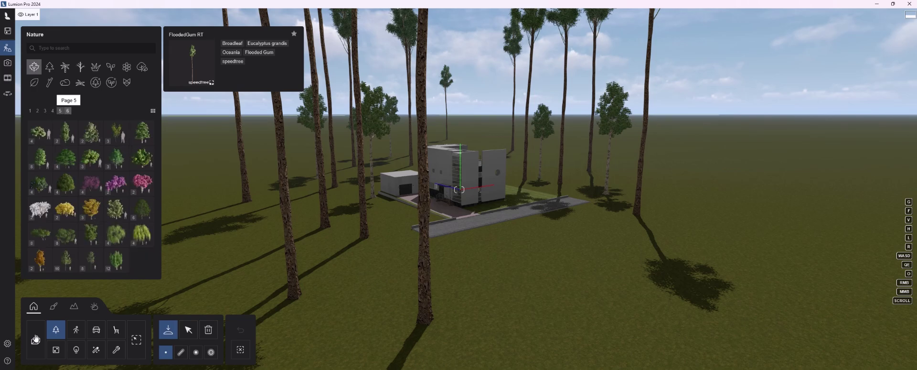
left_click(71, 264)
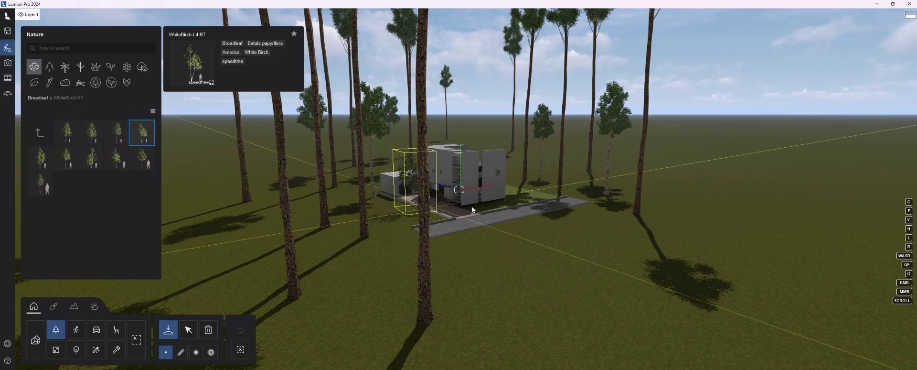
Step: Plant four white birches: on the lawn, two beside the garage, and a small one by the road
scroll(491, 221, "up", 5)
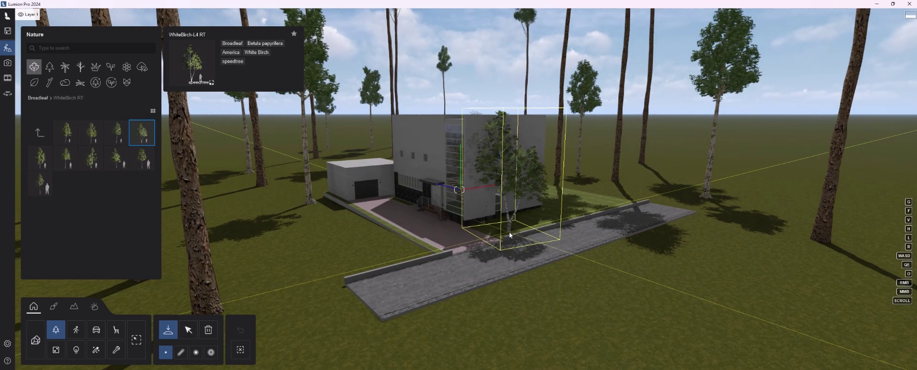
scroll(529, 225, "up", 2)
scroll(549, 216, "up", 3)
left_click(582, 210)
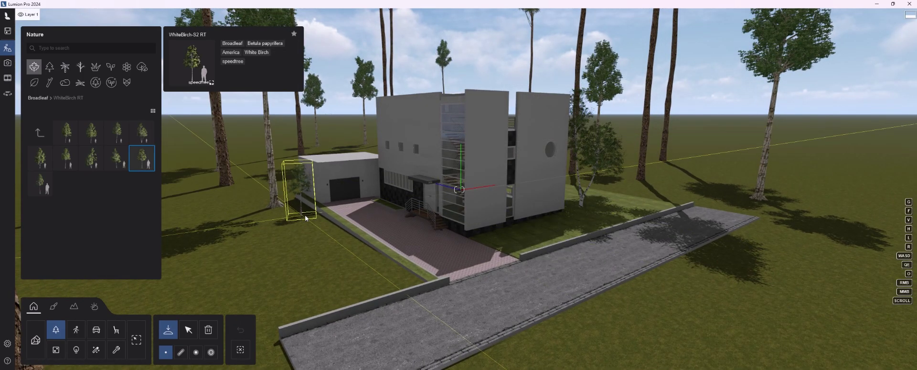
left_click(305, 217)
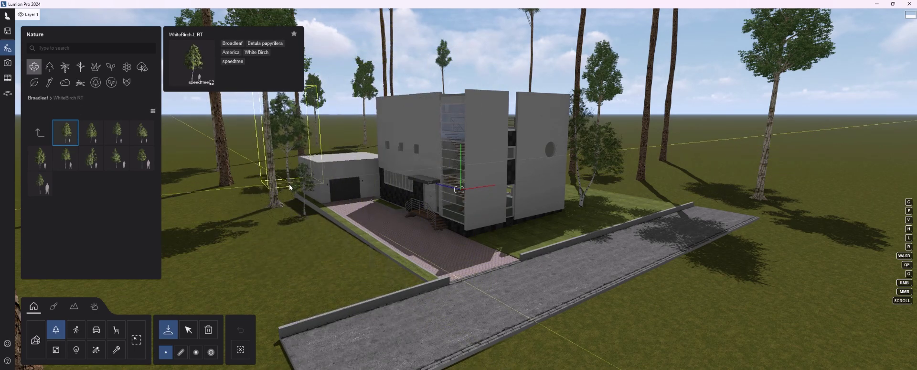
left_click(252, 311)
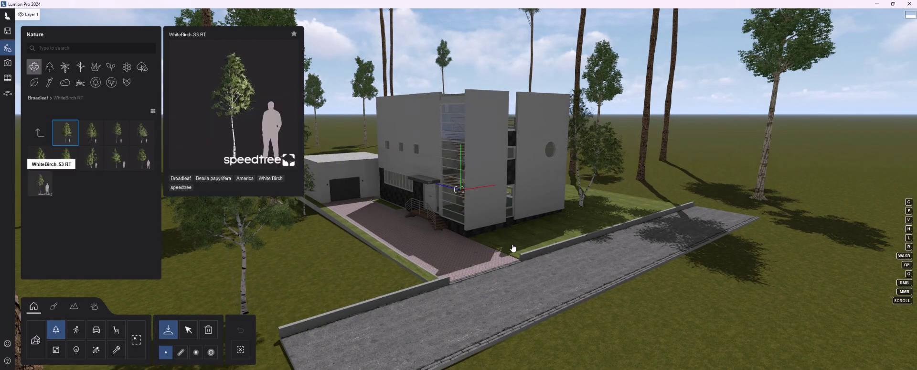
left_click(521, 258)
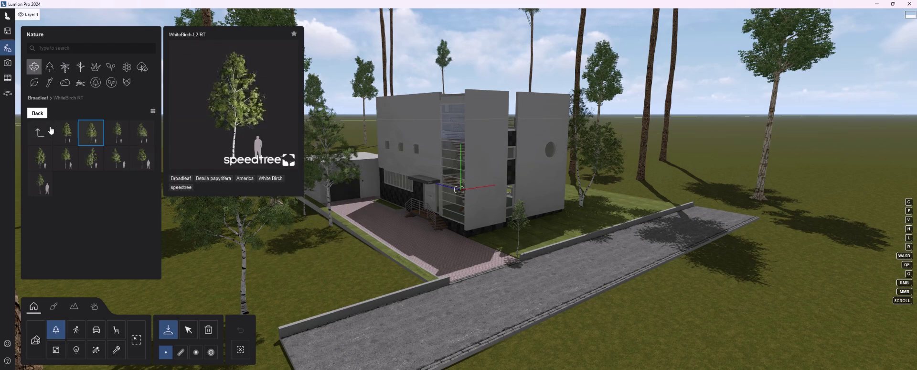
Step: Switch to another White Birch variant and plant a birch on the left lawn
left_click(40, 183)
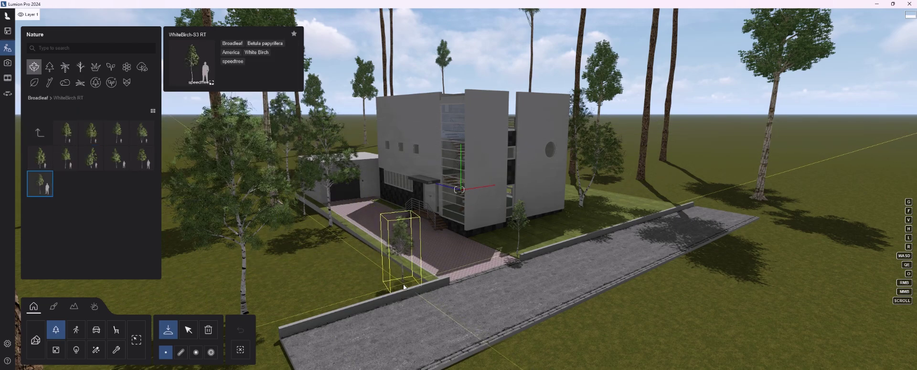
left_click(142, 158)
left_click(634, 220)
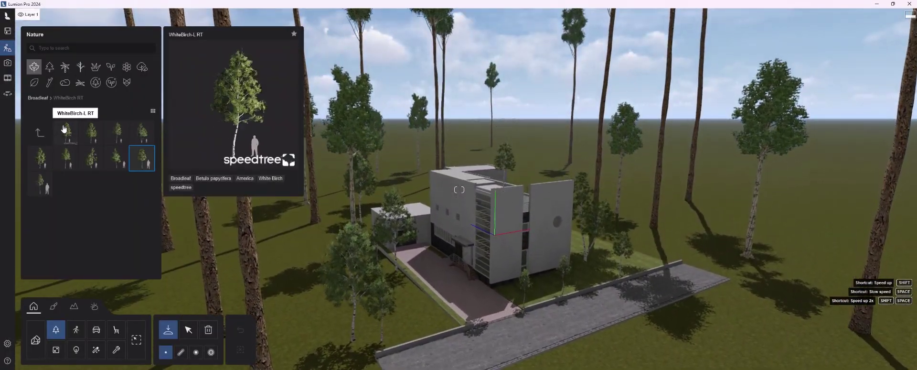
Step: Browse the broadleaf tree pages, then open Fine-detail trees > European red pines
left_click(40, 132)
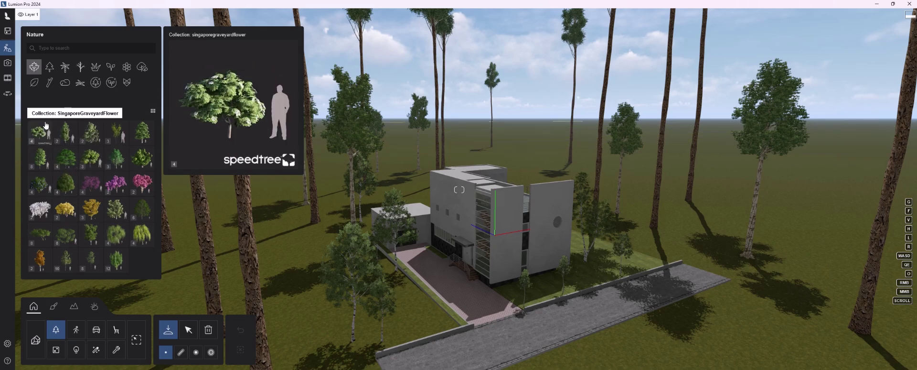
left_click(53, 111)
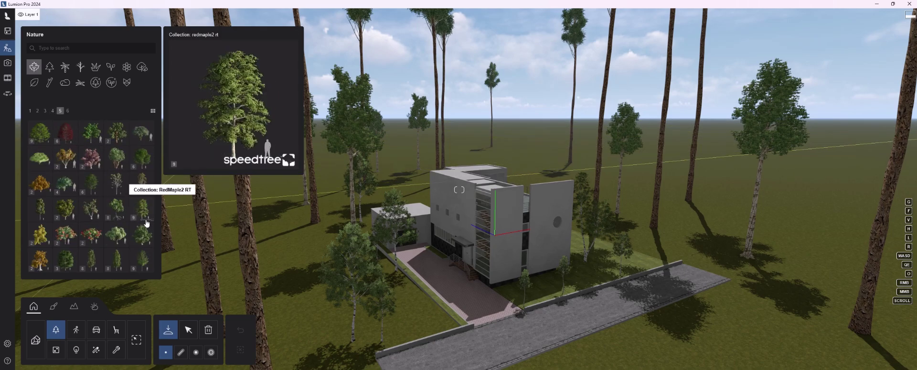
left_click(46, 110)
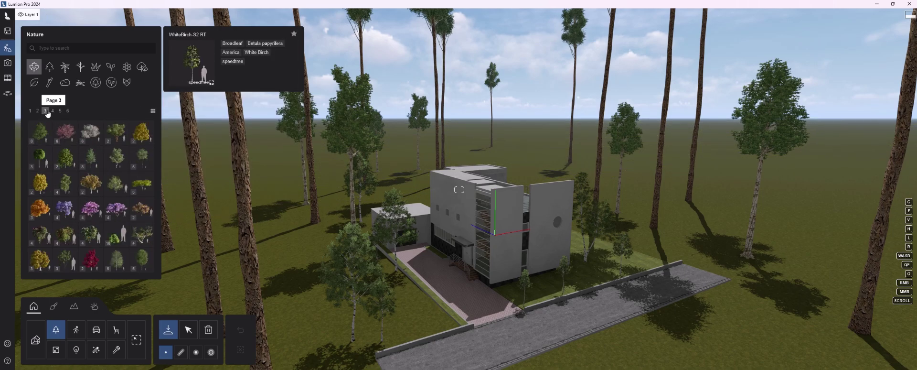
left_click(143, 154)
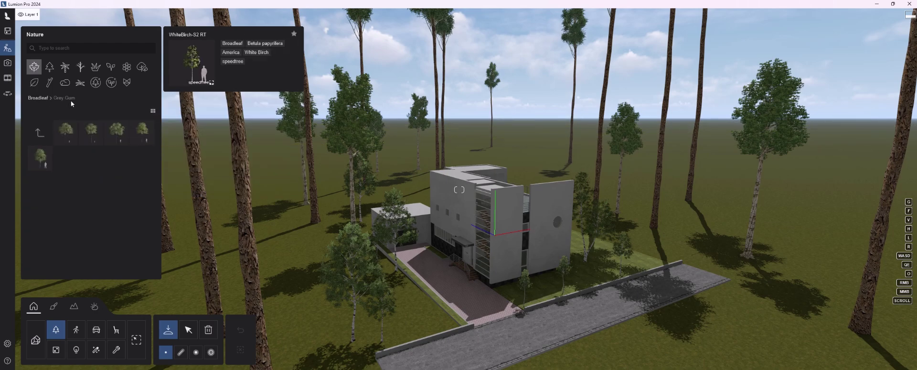
left_click(38, 125)
left_click(37, 112)
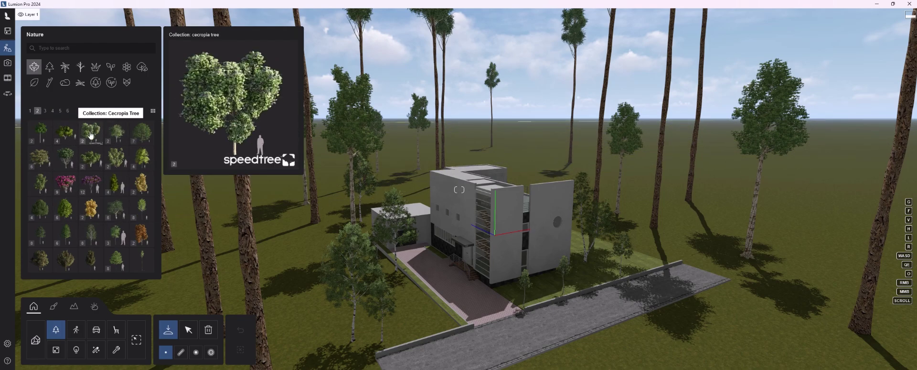
left_click(44, 110)
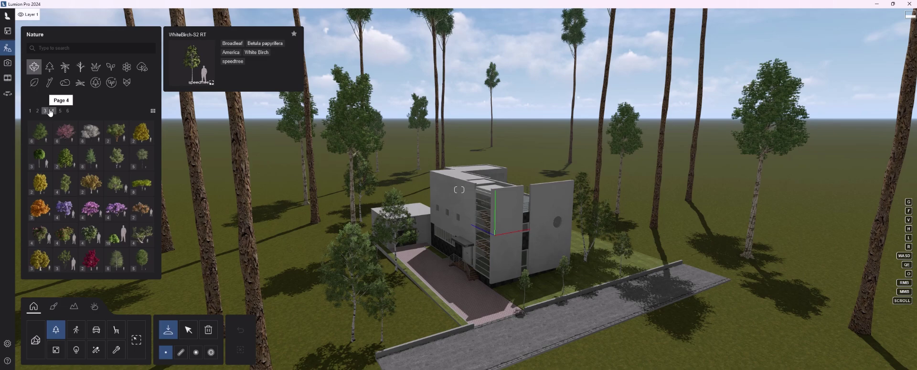
left_click(94, 85)
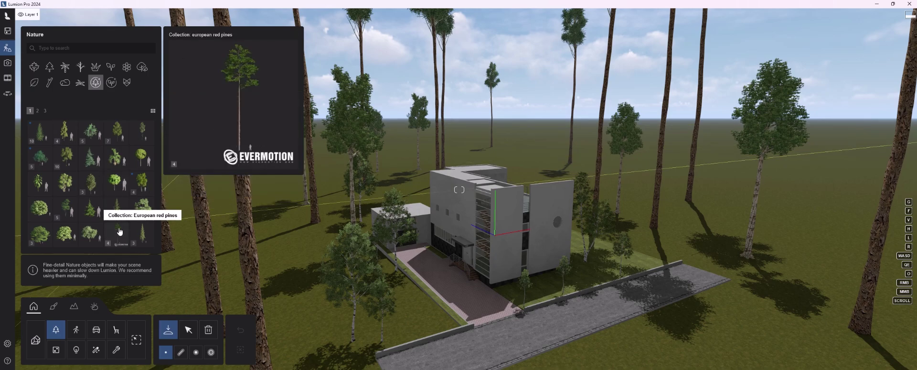
left_click(118, 232)
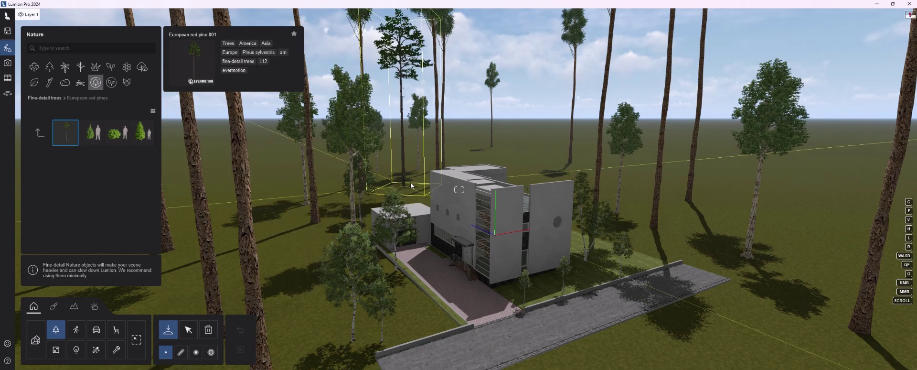
Step: Plant five European red pine 001 trees, mostly right of the house and one to its left
left_click(515, 172)
left_click(664, 234)
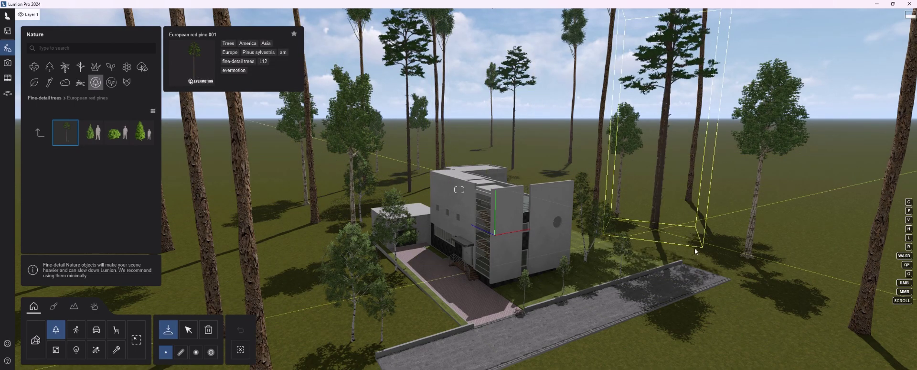
left_click(757, 270)
left_click(329, 241)
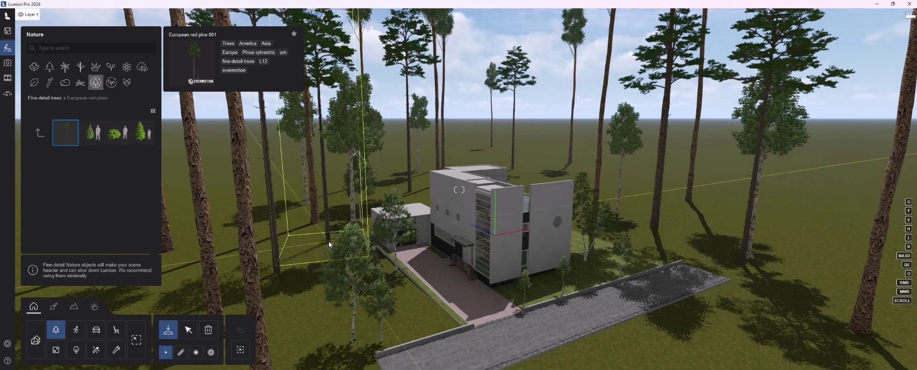
left_click(529, 171)
Step: From a raised view, plant three more tall red pines left of the house and near the road
key("q")
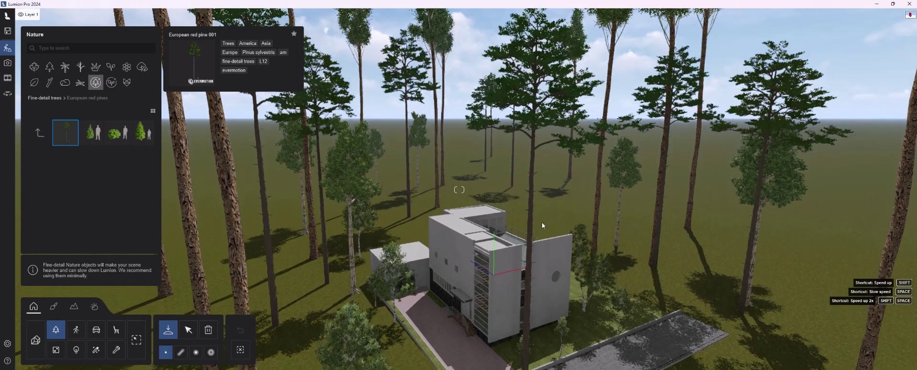
right_click_drag(542, 221, 572, 173)
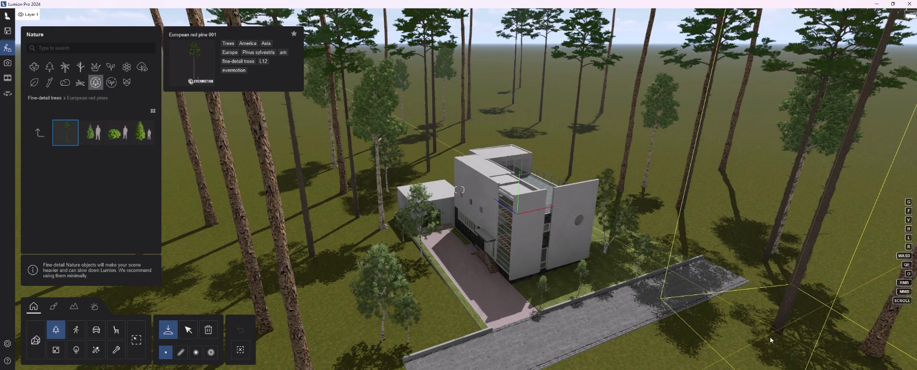
left_click(398, 305)
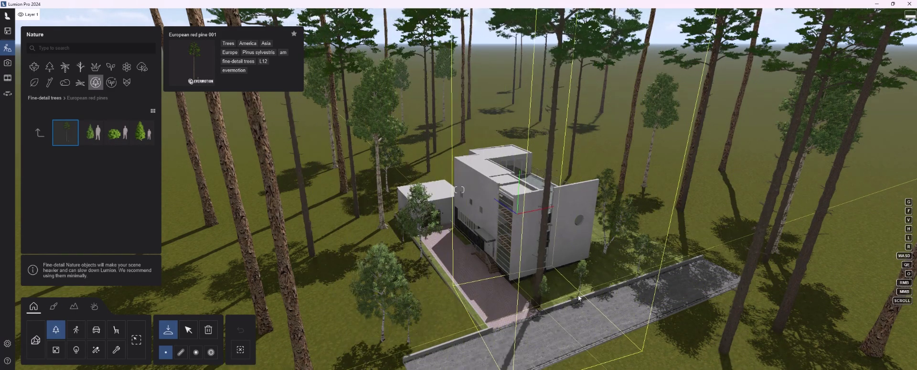
left_click(628, 276)
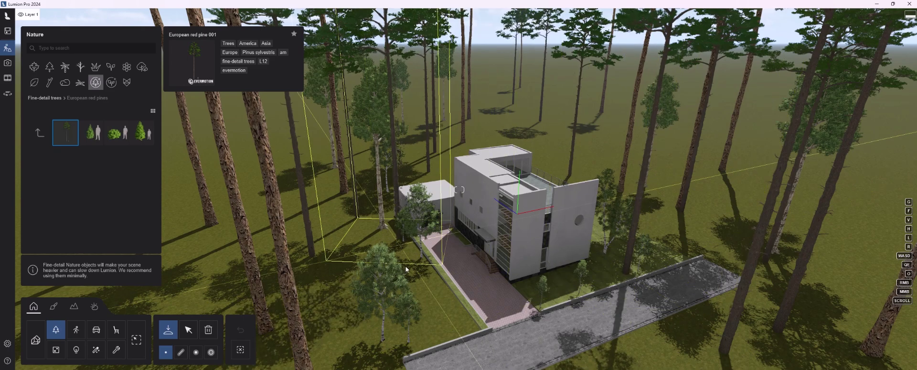
left_click(371, 340)
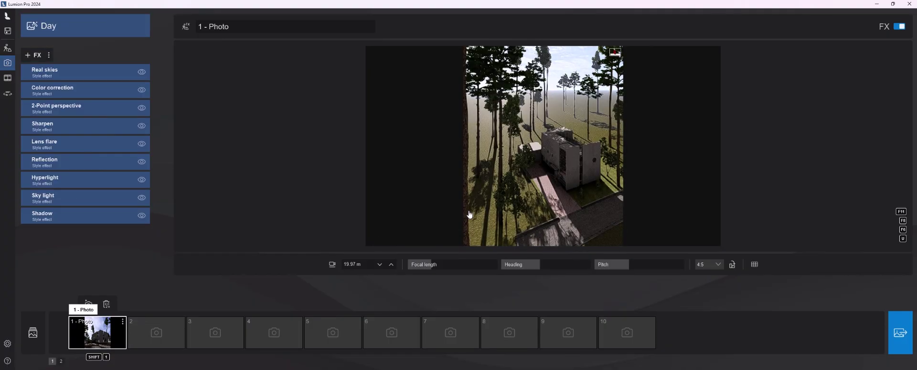
Step: Load Photo 1, lower its camera to 1.02 m and reframe the house, then return to Build
left_click(97, 332)
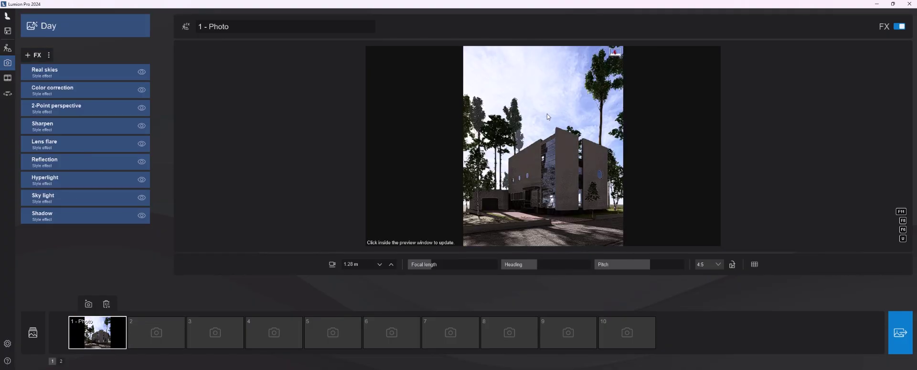
left_click(547, 115)
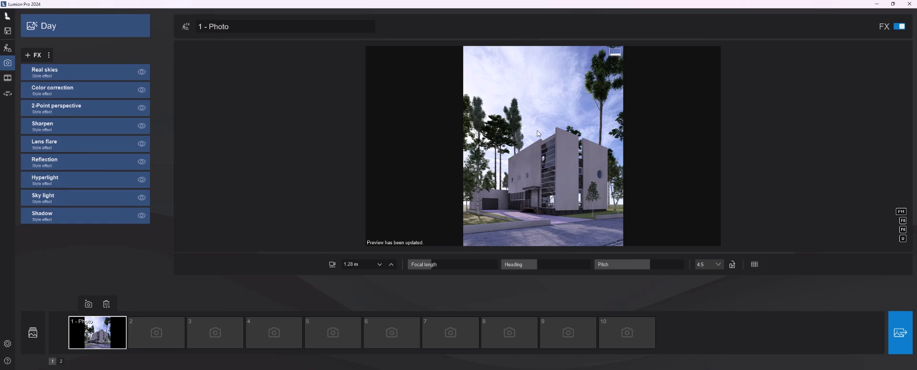
right_click_drag(538, 134, 543, 146)
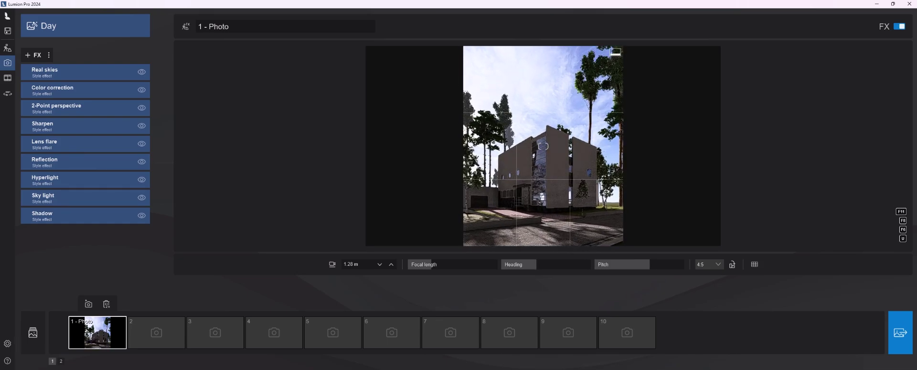
key("q")
left_click(541, 143)
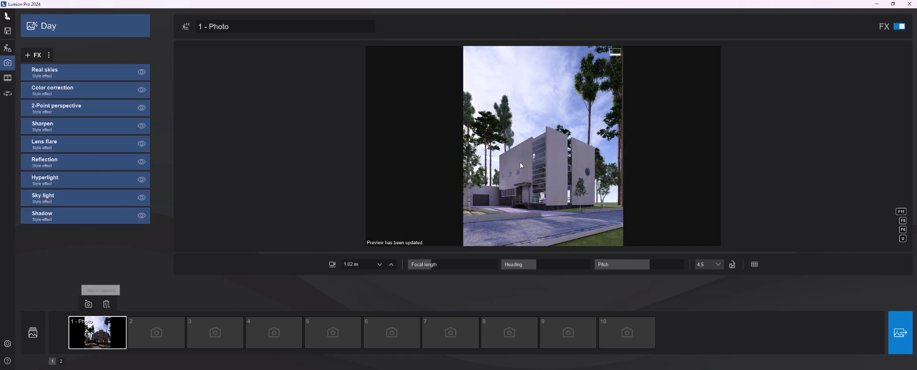
right_click_drag(520, 165, 510, 162)
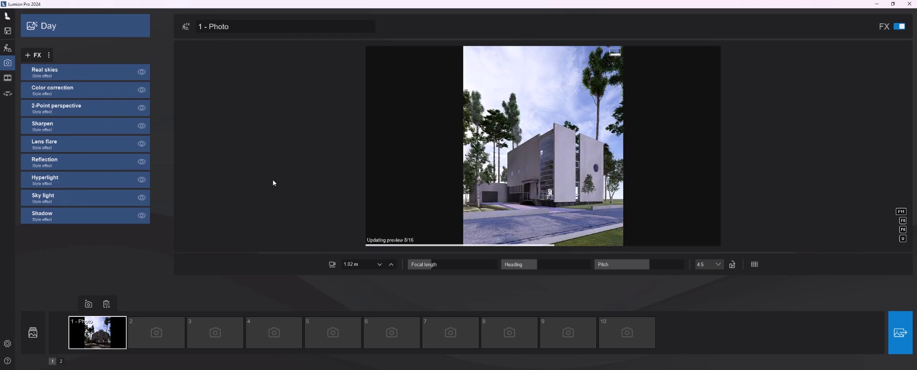
left_click(12, 51)
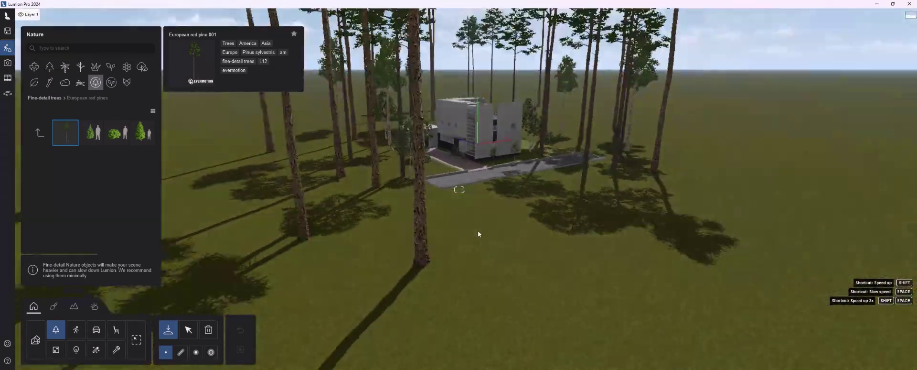
Step: Open the tree clusters category and its TreeClusters2 Pine RT collection
left_click(142, 67)
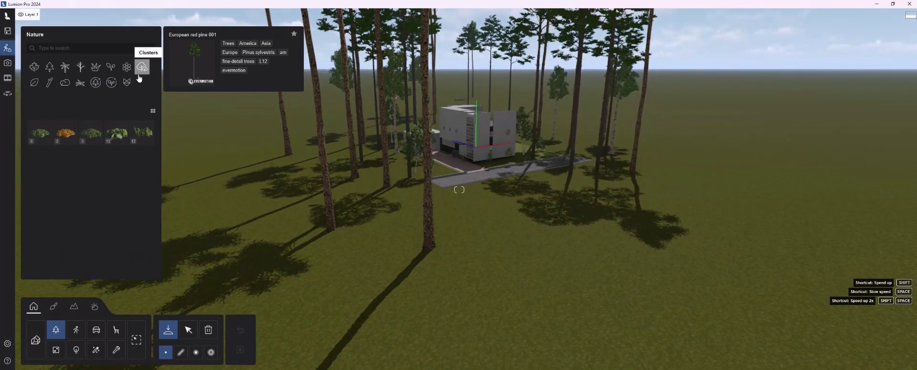
left_click(144, 137)
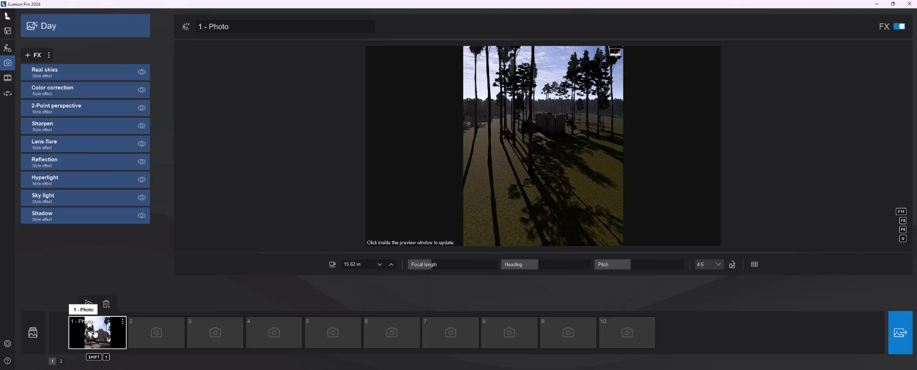
Step: Shift the Photo 1 camera to a new angle and store it, then view the house from above in Build mode
left_click(94, 338)
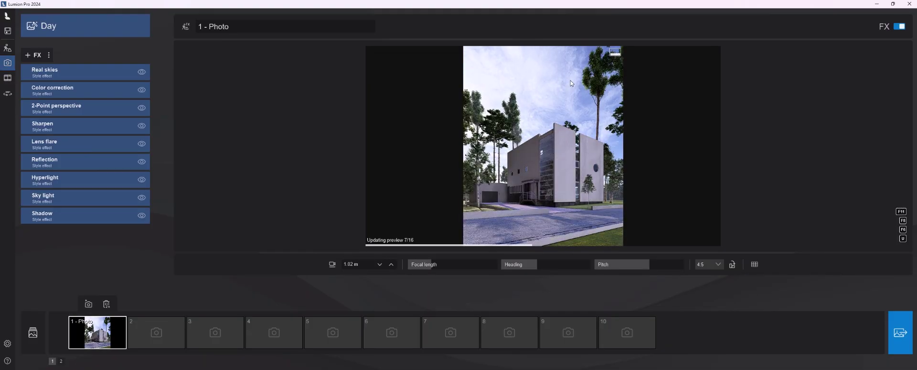
key("d")
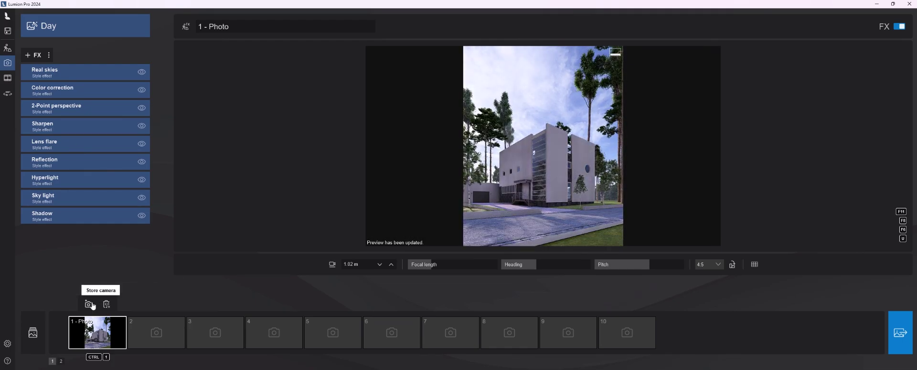
left_click(88, 304)
left_click(7, 47)
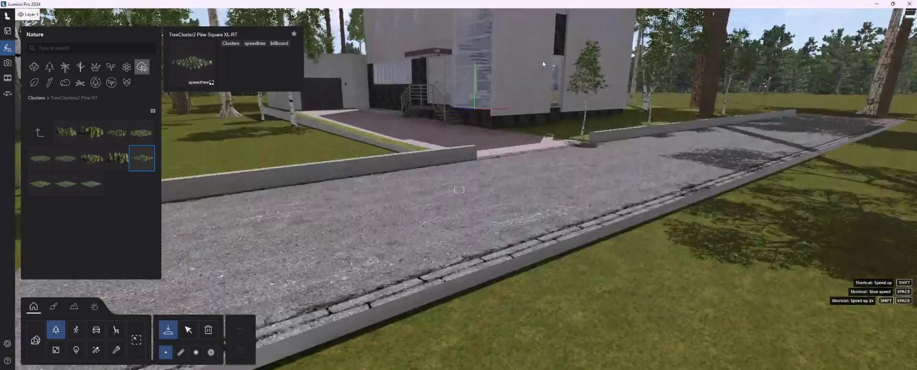
right_click_drag(544, 64, 535, 143)
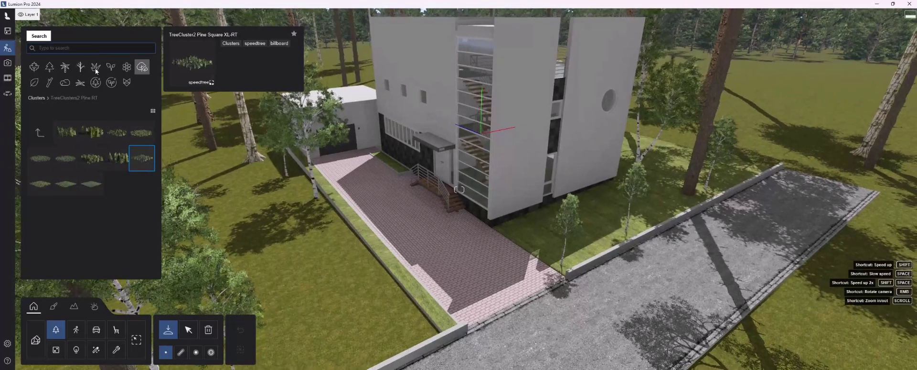
Step: Open the Oriental Paperbush collection and place a Paperbush 002 on the lawn by the driveway
left_click(95, 67)
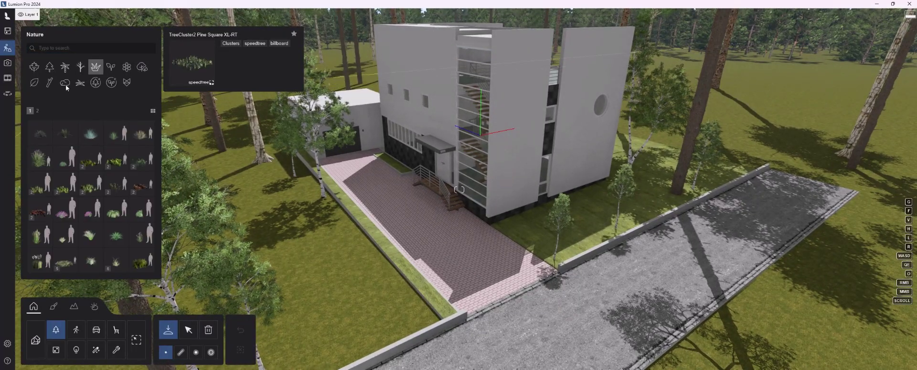
left_click(110, 83)
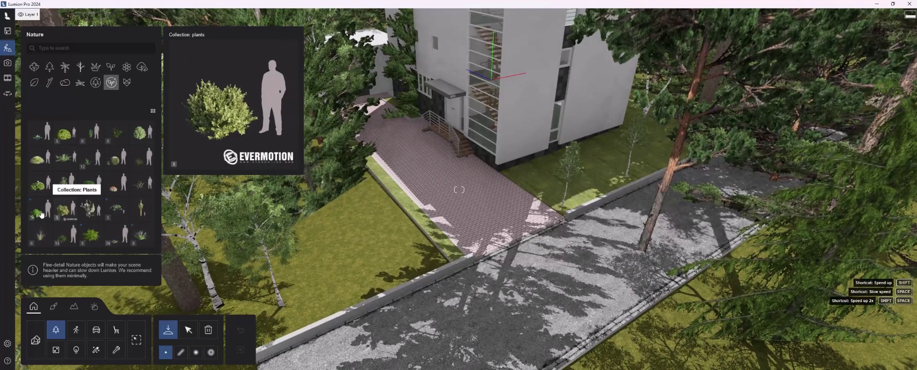
left_click(41, 214)
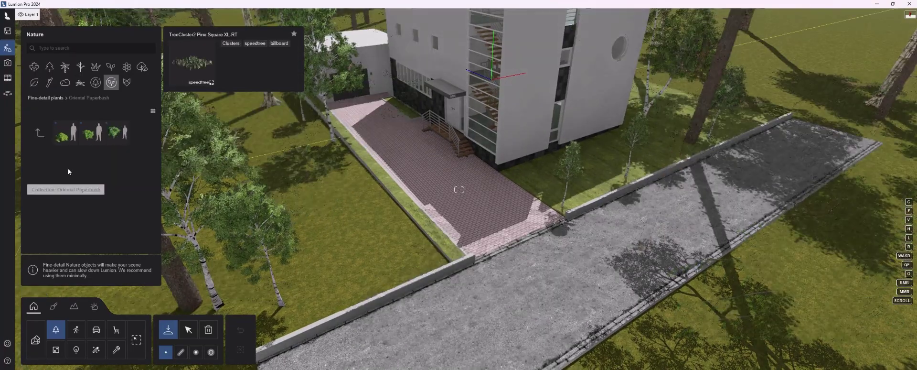
left_click(98, 134)
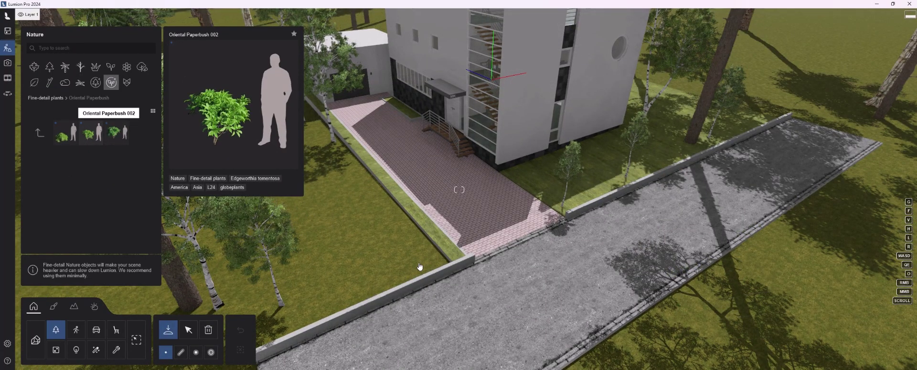
left_click(425, 261)
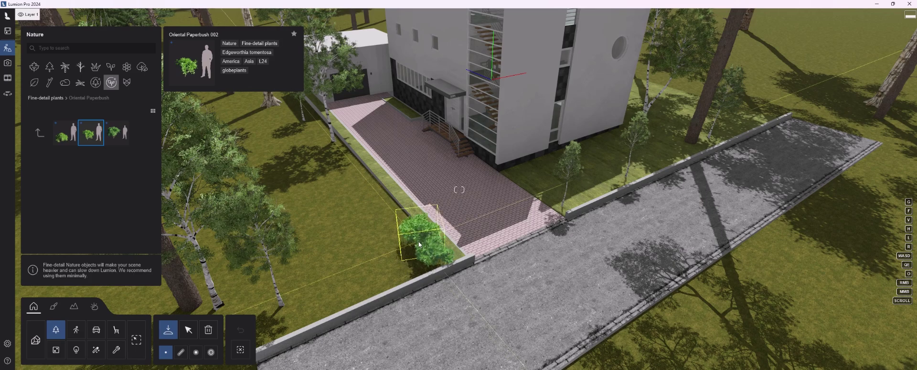
Step: Place two Oriental Paperbush 001 shrubs along the lawn edge
left_click(394, 227)
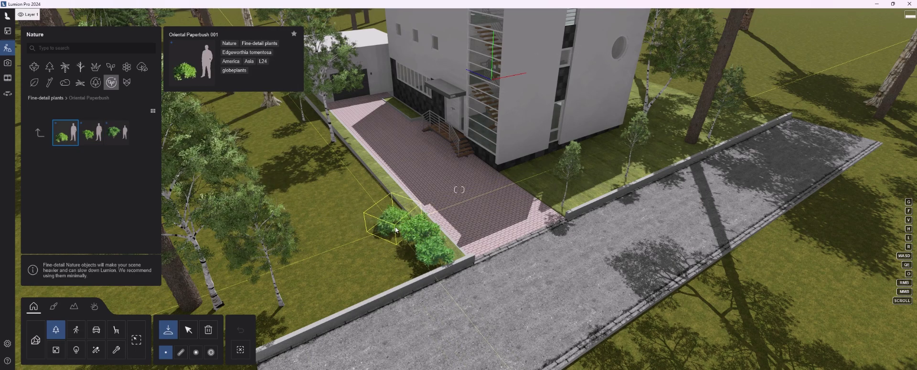
left_click(380, 206)
left_click(368, 189)
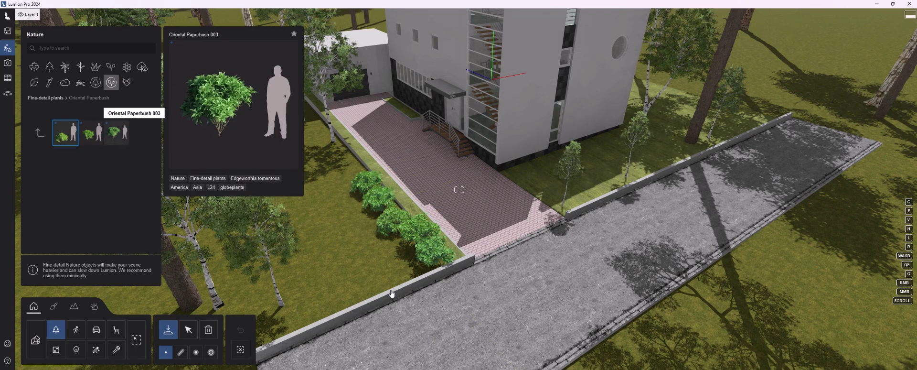
Step: Place Oriental Paperbush 003 shrubs by the path, around the birch trees and by the roadside wall
left_click(116, 133)
left_click(398, 277)
left_click(573, 196)
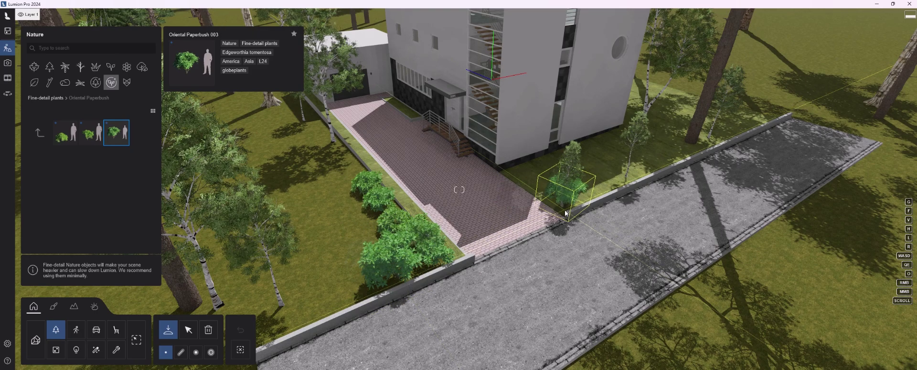
left_click(543, 193)
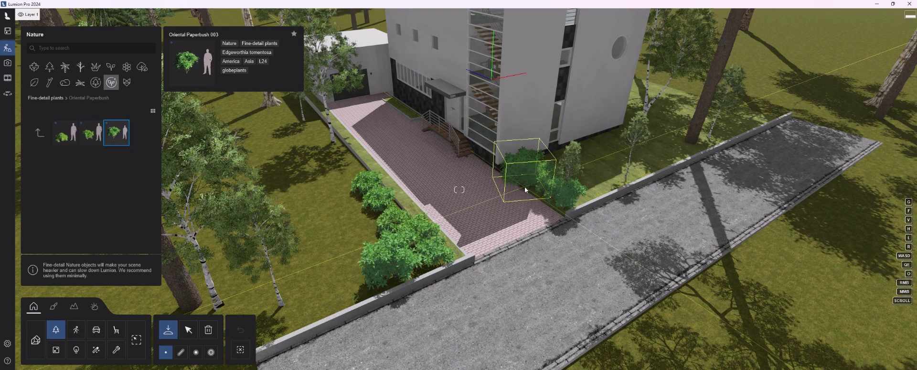
left_click(525, 187)
left_click(586, 200)
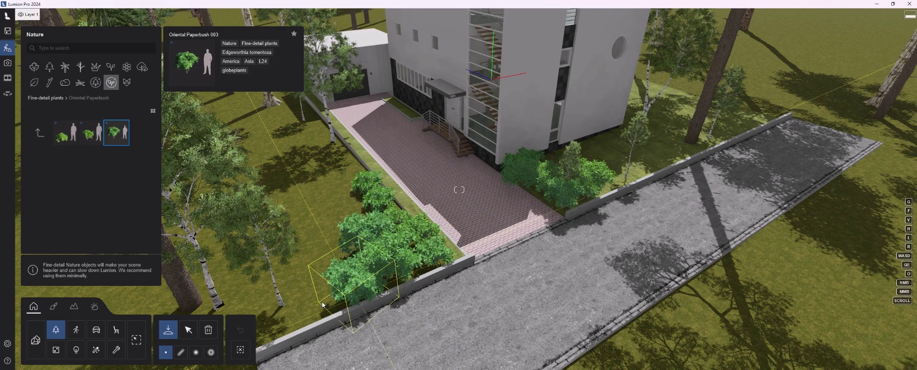
Step: Extend the paperbush row along the lawn edge and add a Paperbush 001 by the driveway
left_click(322, 306)
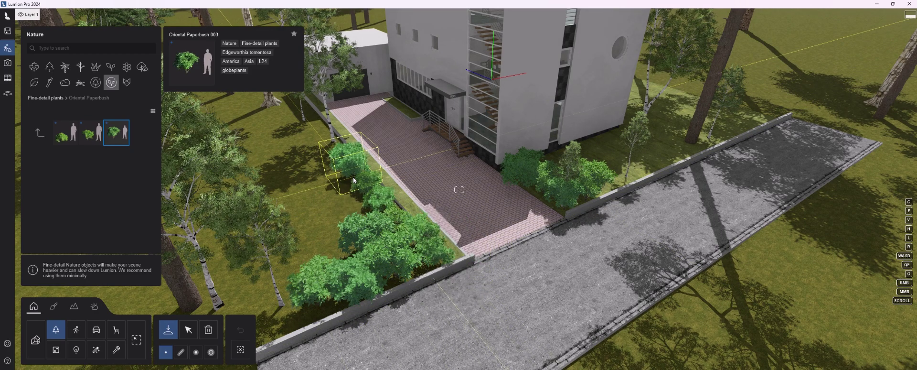
left_click(353, 176)
left_click(333, 154)
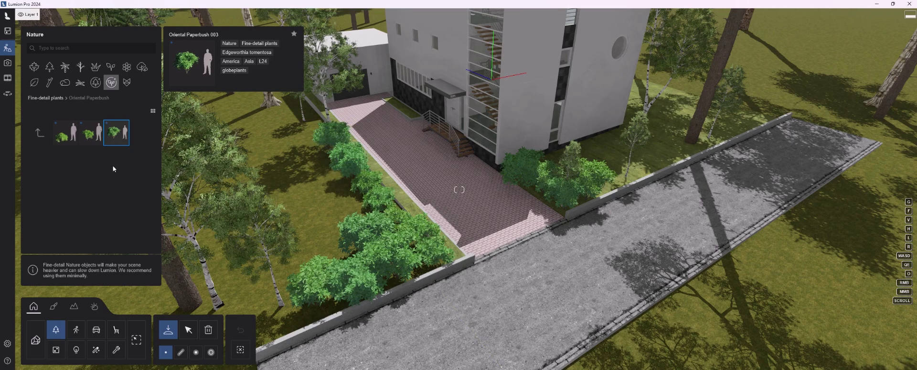
left_click(91, 133)
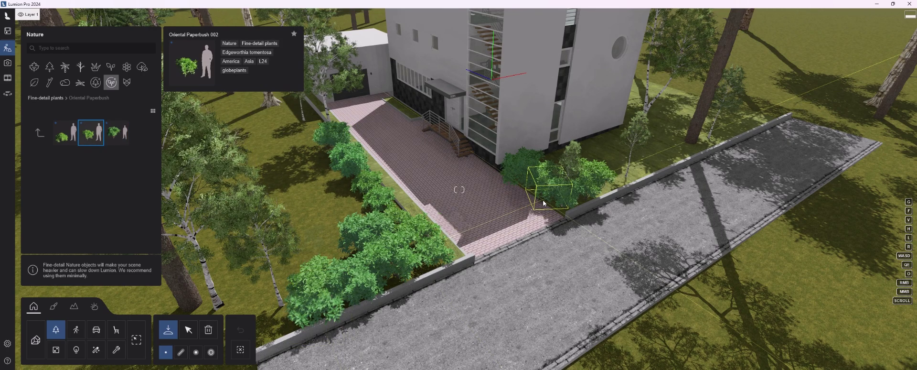
left_click(65, 133)
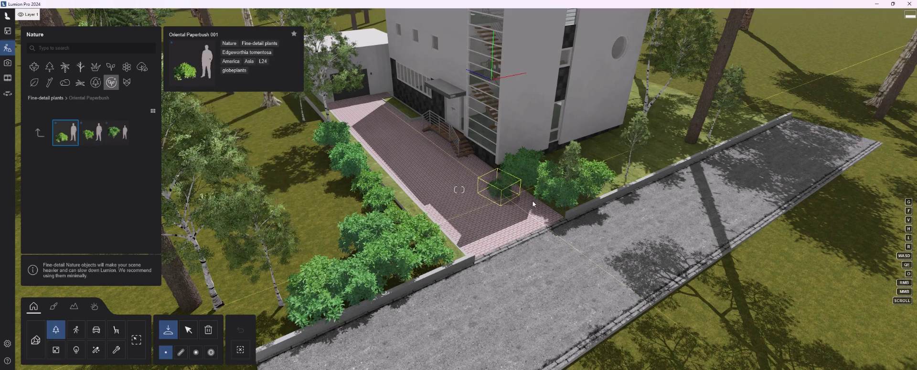
left_click(398, 212)
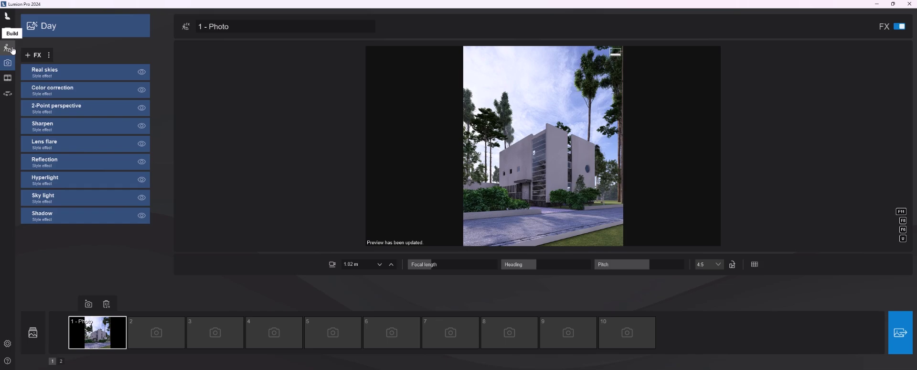
Step: Set the Photo 1 camera height to 1.44 m, refresh the preview, and return to Build mode
right_click_drag(543, 146, 552, 167)
middle_click_drag(553, 128, 556, 188)
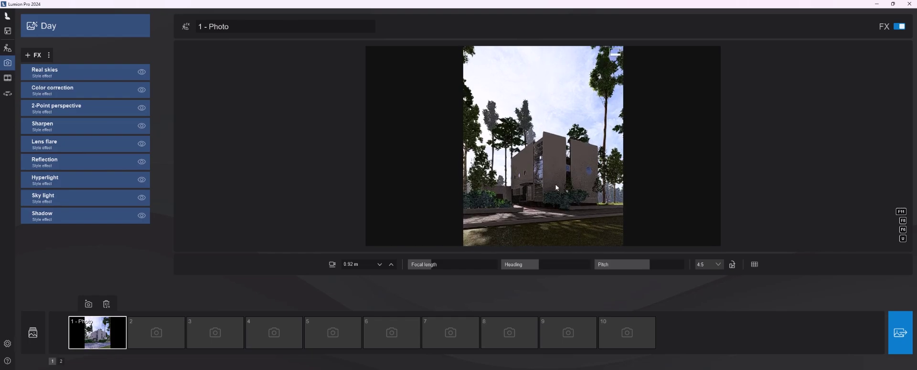
right_click_drag(543, 146, 555, 188)
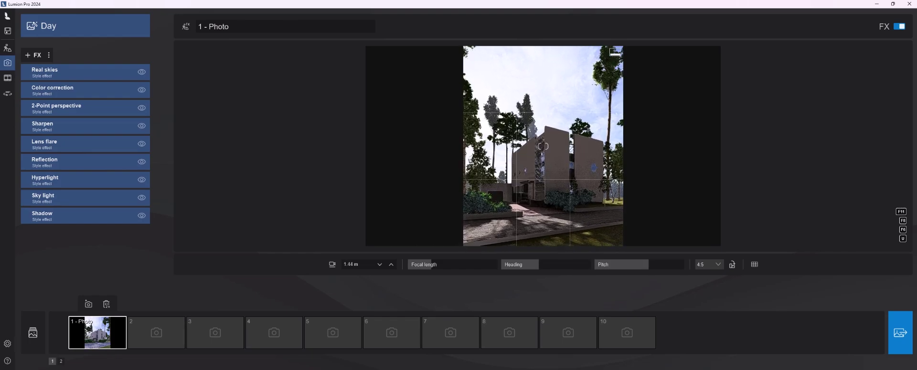
left_click(553, 196)
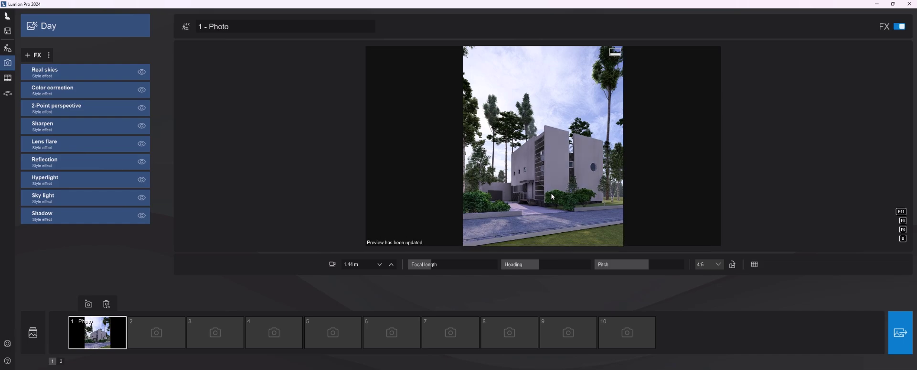
left_click(548, 197)
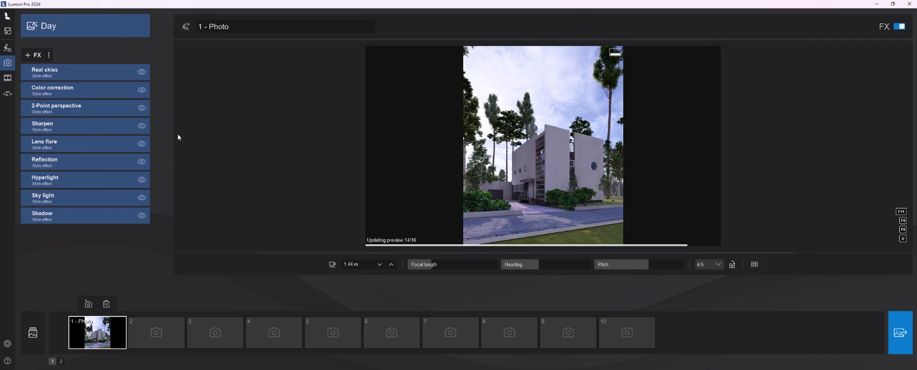
left_click(7, 48)
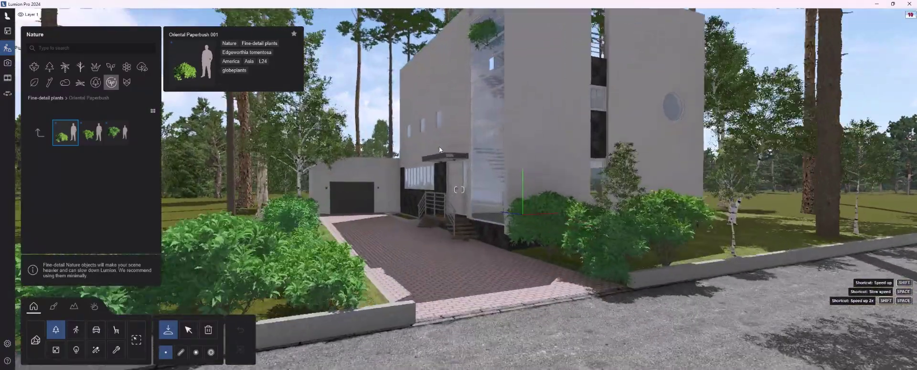
Step: Place a Paperbush 001 and a Paperbush 002 beside the front entrance steps
key("w")
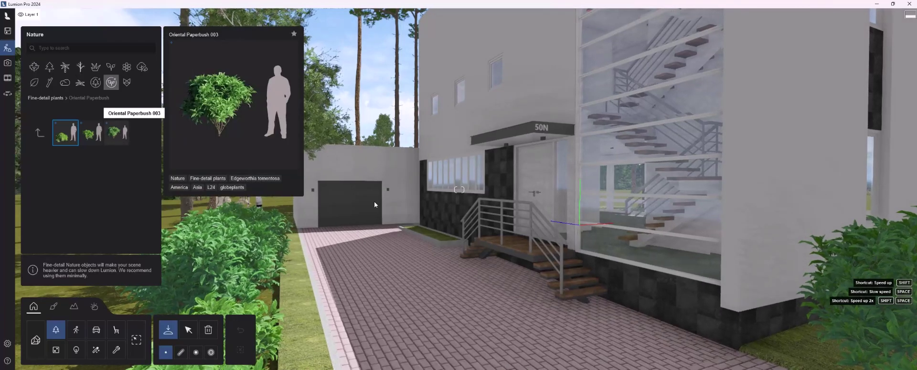
left_click(415, 231)
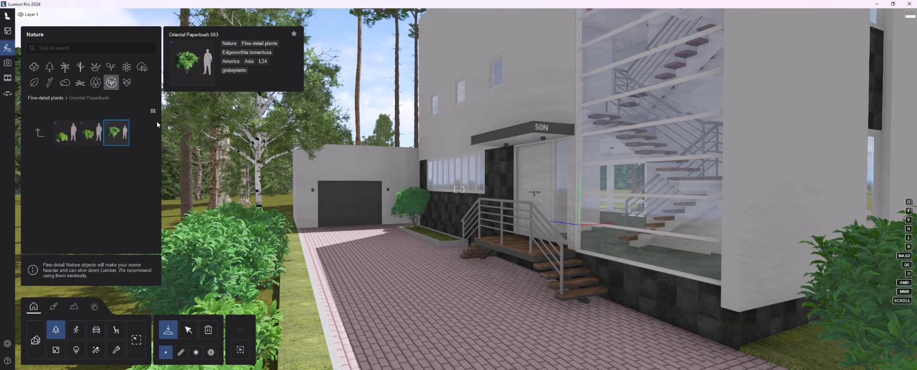
left_click(90, 133)
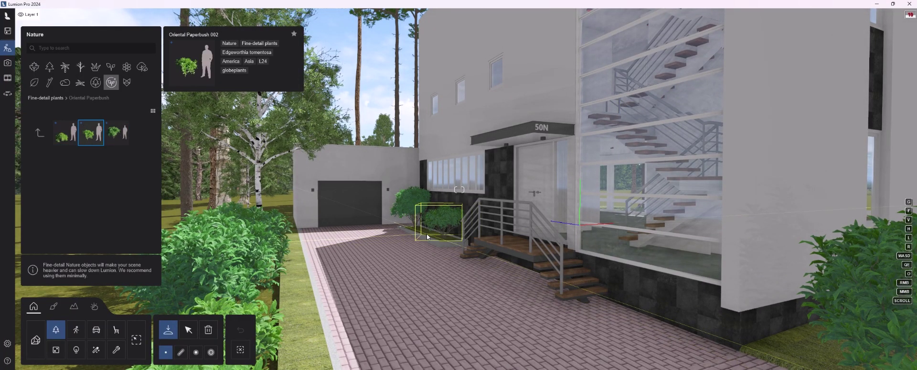
left_click(429, 234)
Step: Place three Oriental Paperbush 001 shrubs in a row along the house wall base
key("s")
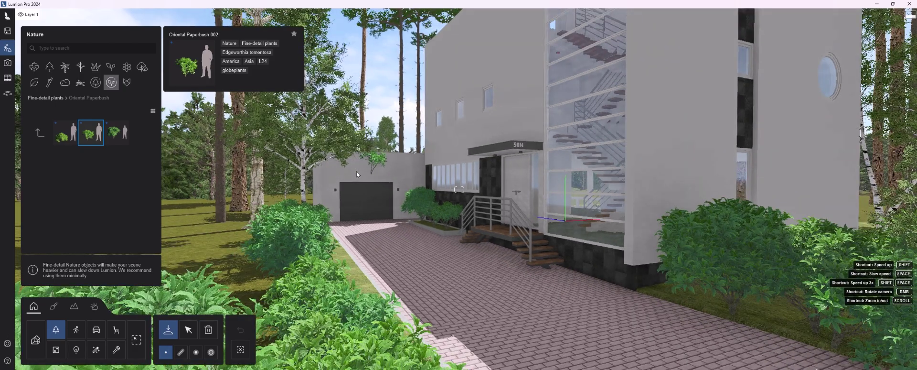
key("d")
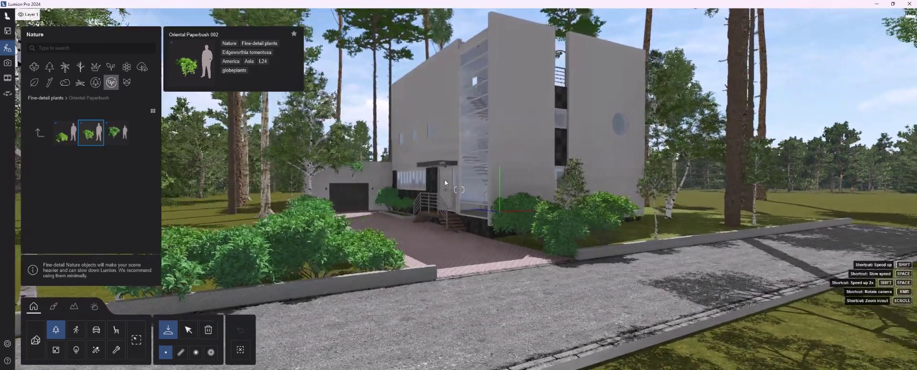
key("w")
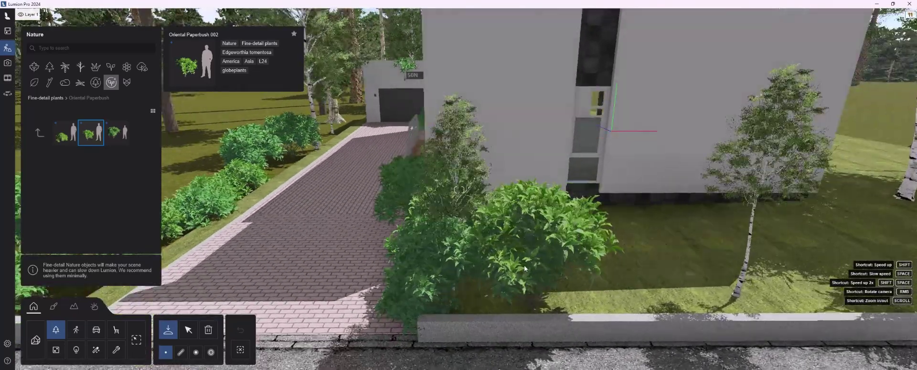
key("d")
left_click(65, 132)
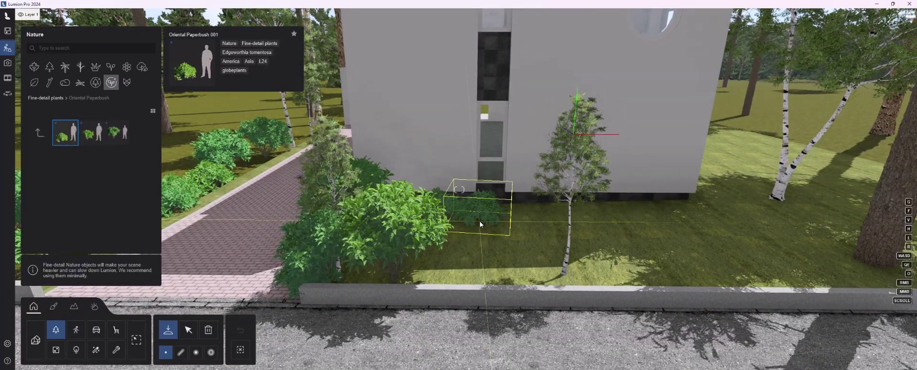
left_click(479, 221)
left_click(574, 221)
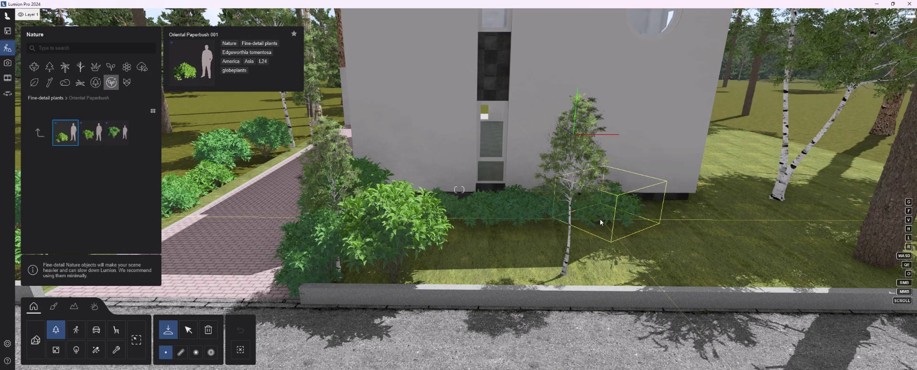
left_click(730, 225)
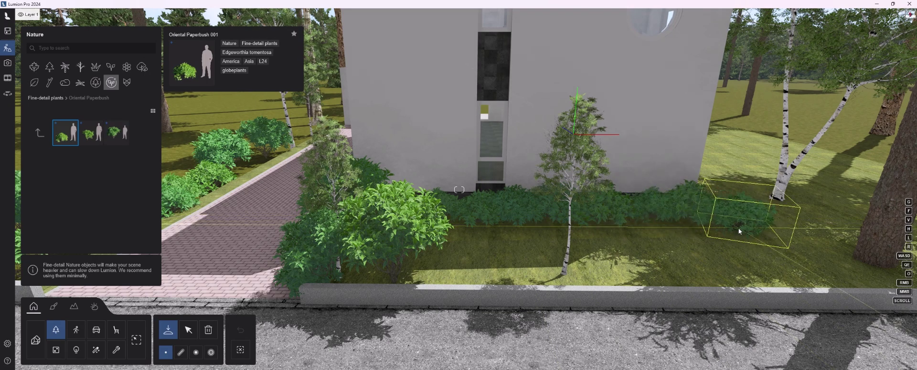
key("s")
key("s")
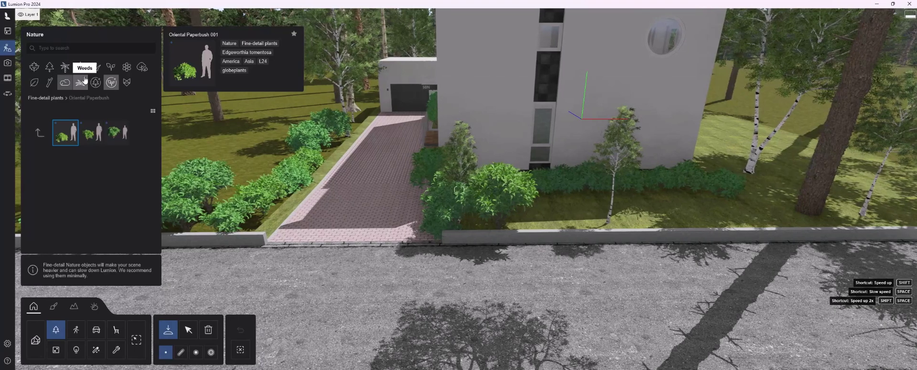
Step: Place Agave 001 plants at the driveway's right edge and four across the right lawn
left_click(39, 132)
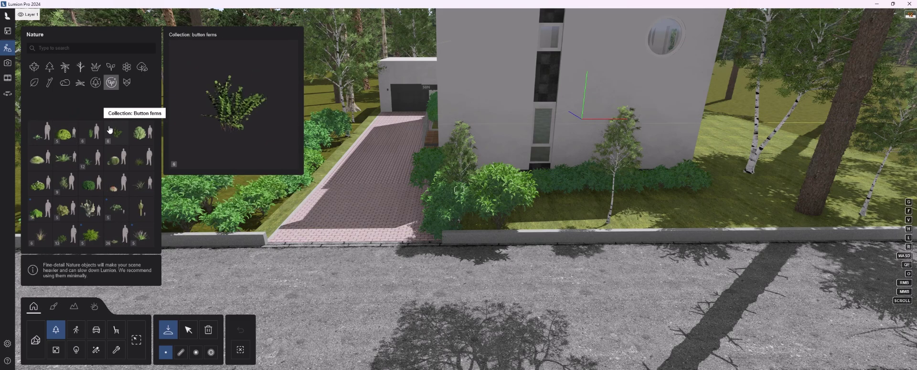
mouse_move(40, 132)
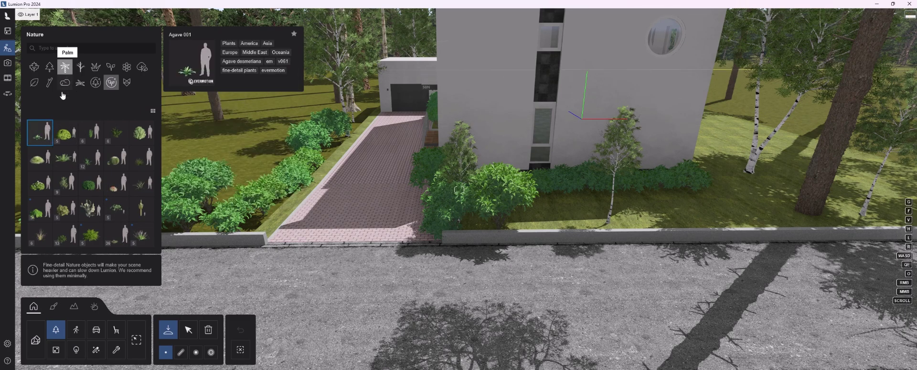
left_click(39, 133)
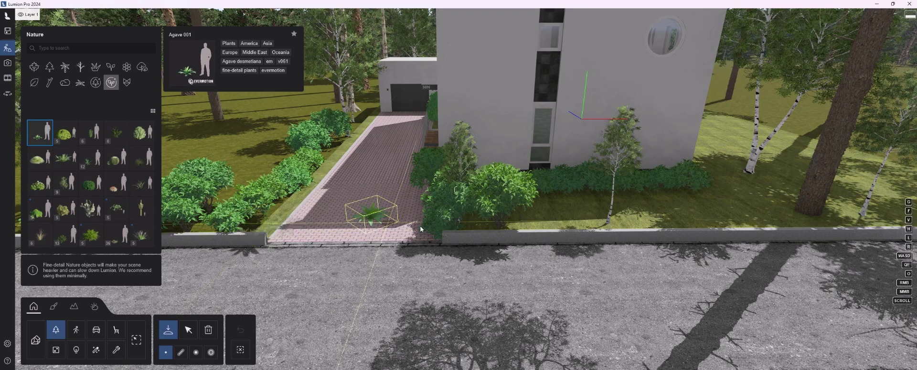
left_click(434, 239)
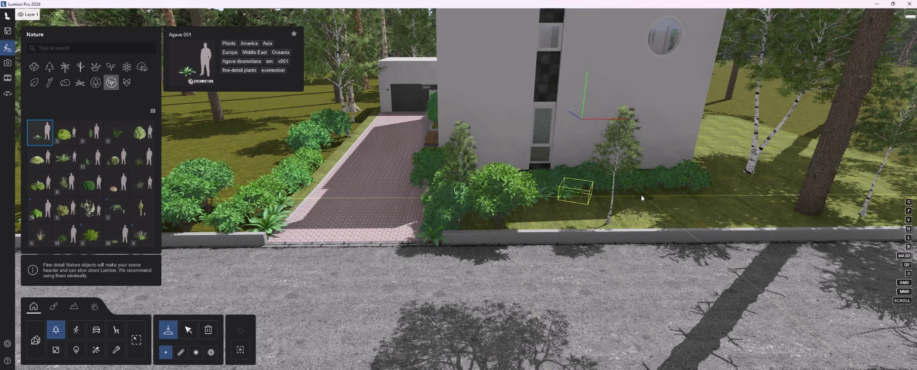
left_click(564, 193)
left_click(643, 191)
left_click(715, 194)
left_click(748, 218)
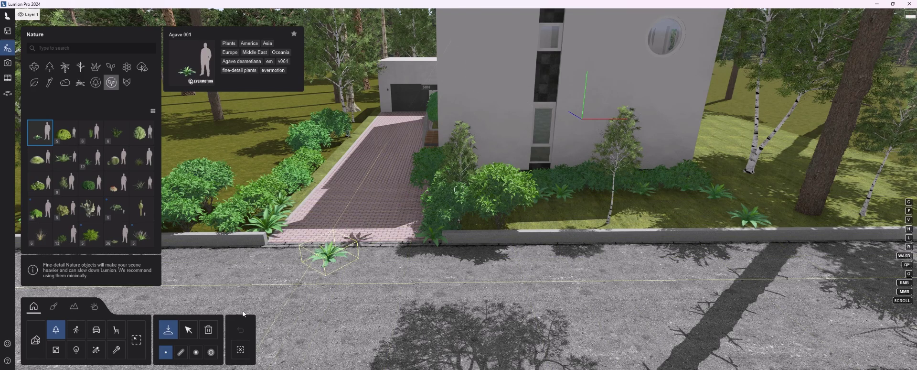
left_click(208, 329)
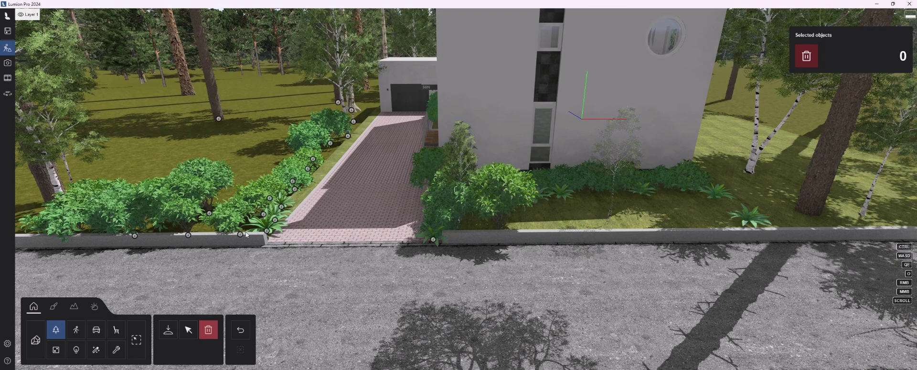
left_click(56, 330)
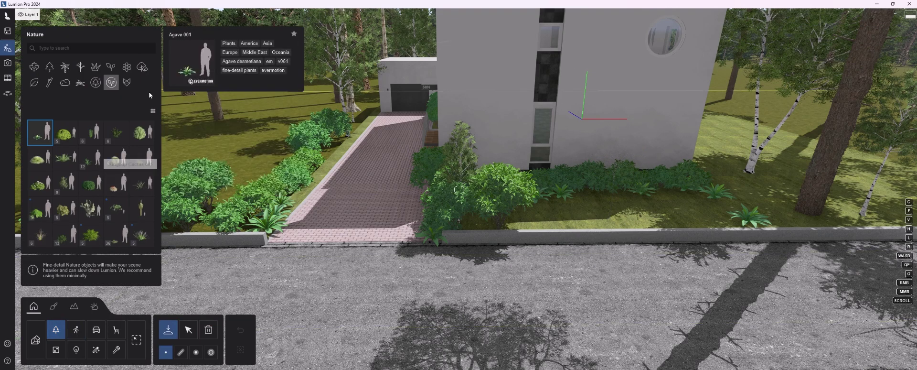
Step: Plant two Broadleaf AmericanSycamoreHQ trees beside the house wall
left_click(34, 68)
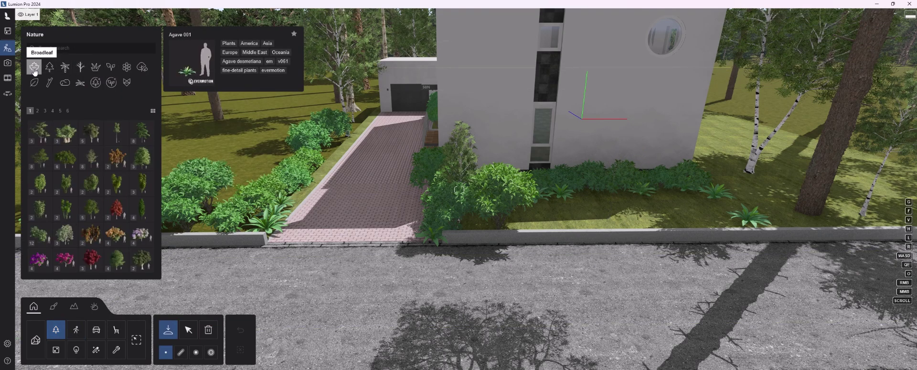
left_click(146, 134)
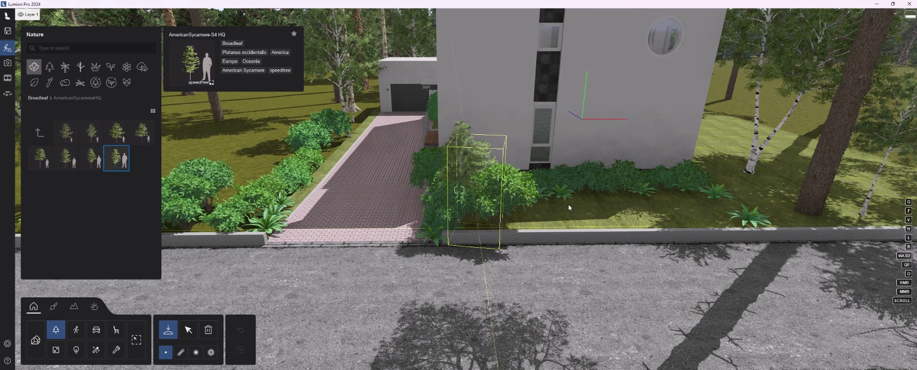
left_click(687, 188)
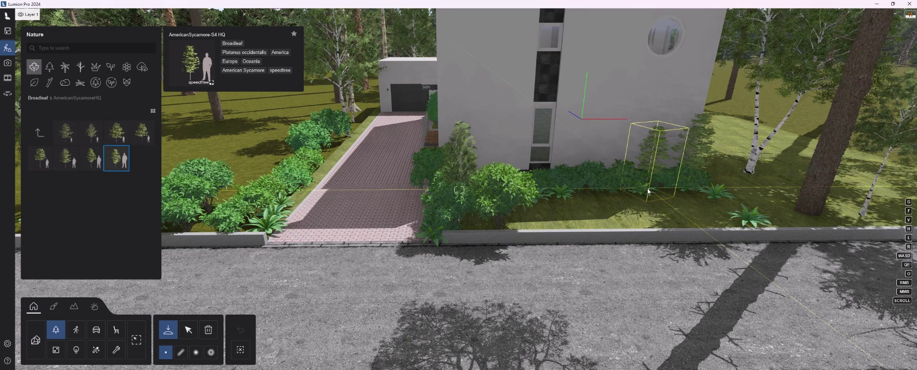
left_click(535, 171)
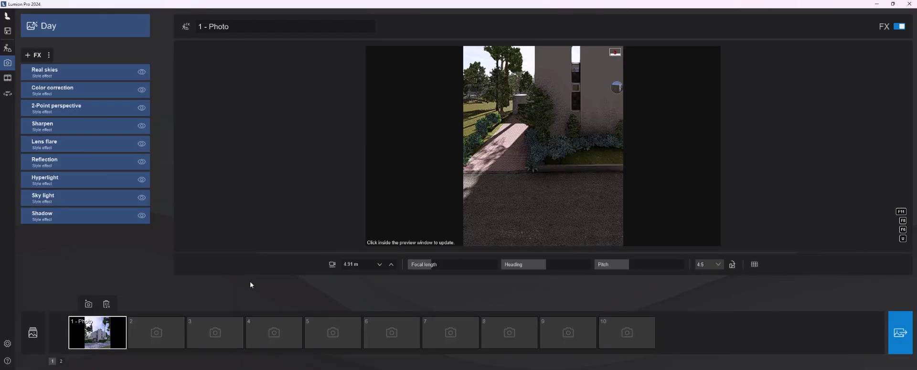
Step: Lower the Photo 1 camera to 1.28 m, reframe the house, and save it to slot 1
left_click(510, 133)
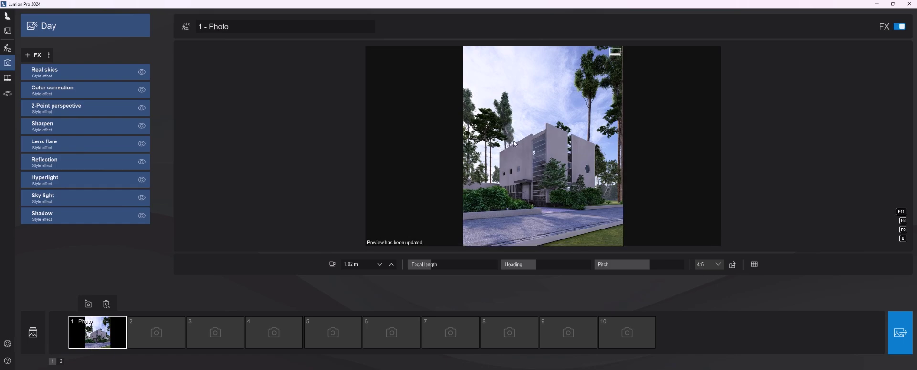
right_click_drag(534, 151, 543, 146)
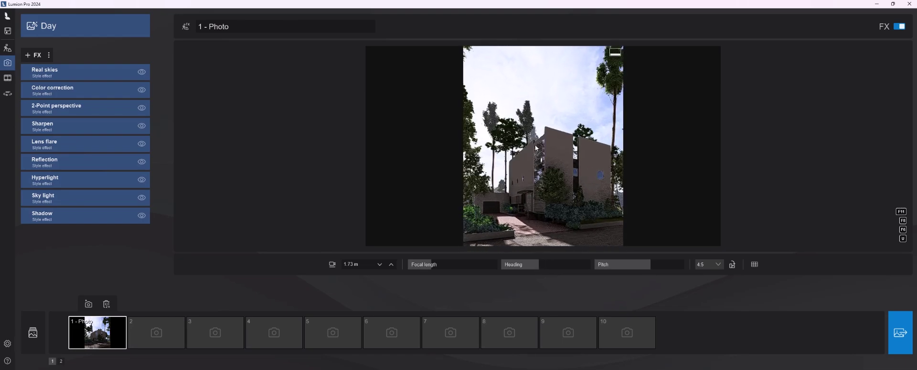
right_click_drag(543, 146, 535, 183)
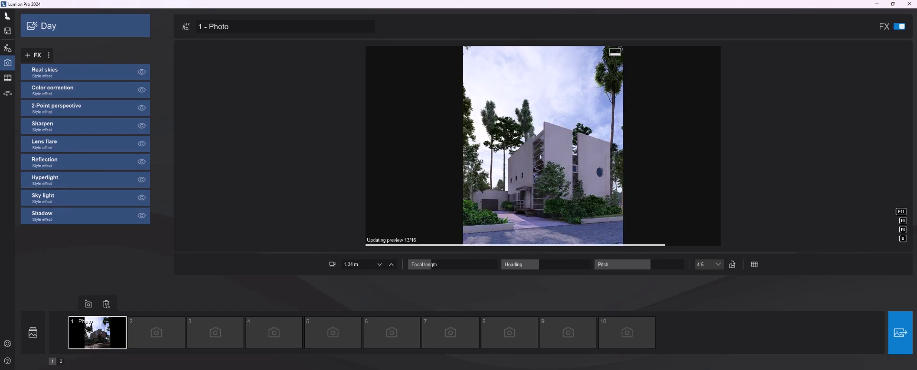
right_click_drag(519, 150, 502, 141)
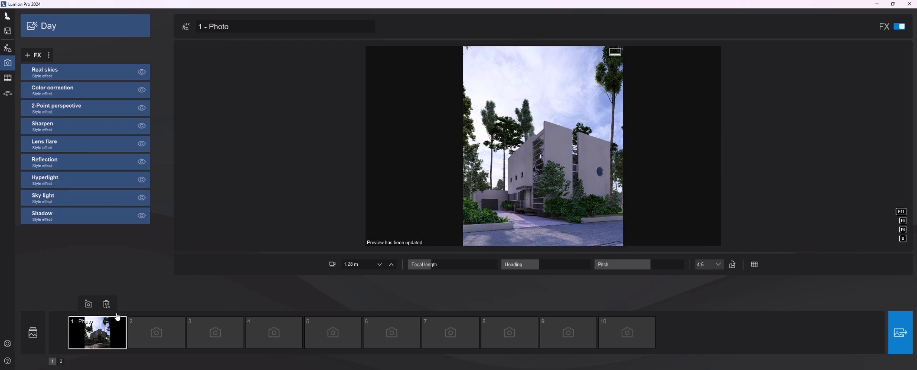
left_click(88, 310)
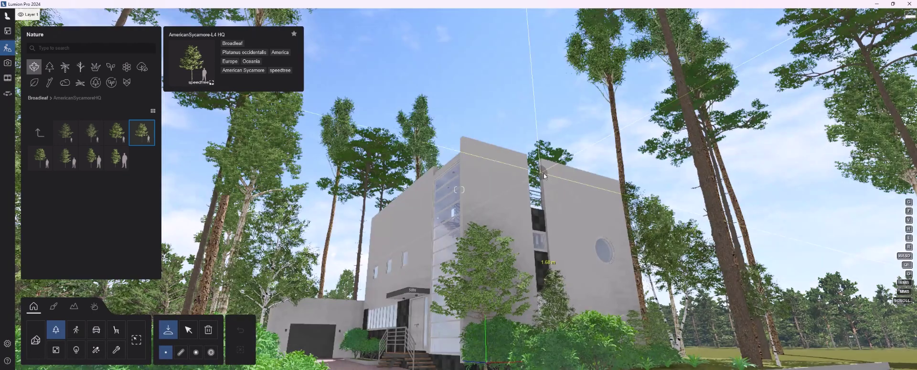
Step: Delete three tall trees standing behind the house roof
right_click_drag(544, 173, 347, 314)
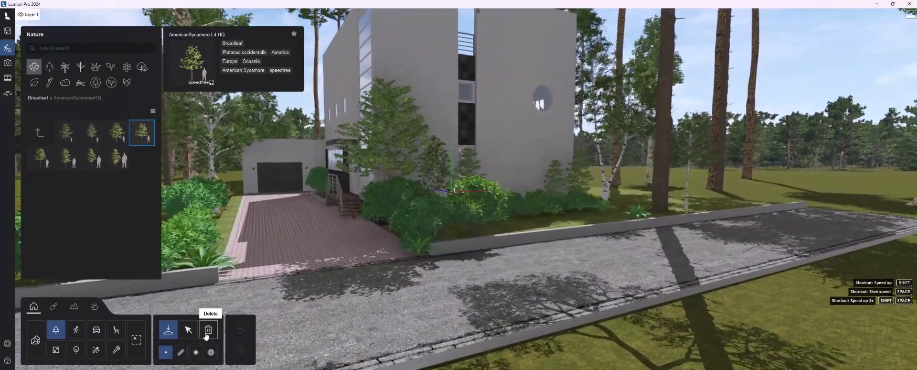
left_click(209, 329)
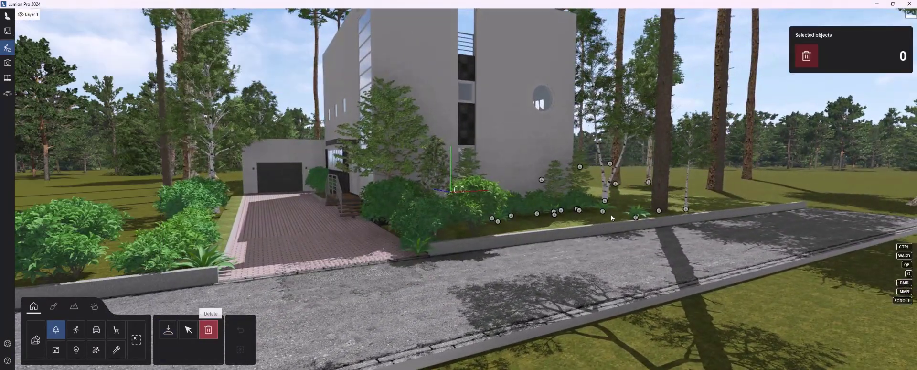
key("w")
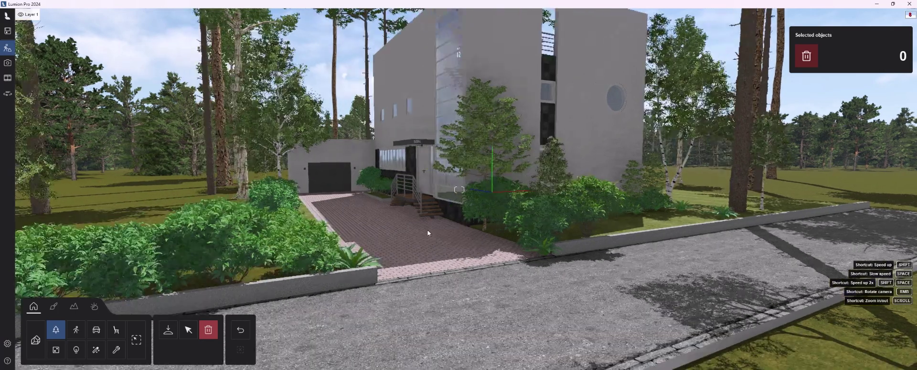
key("q")
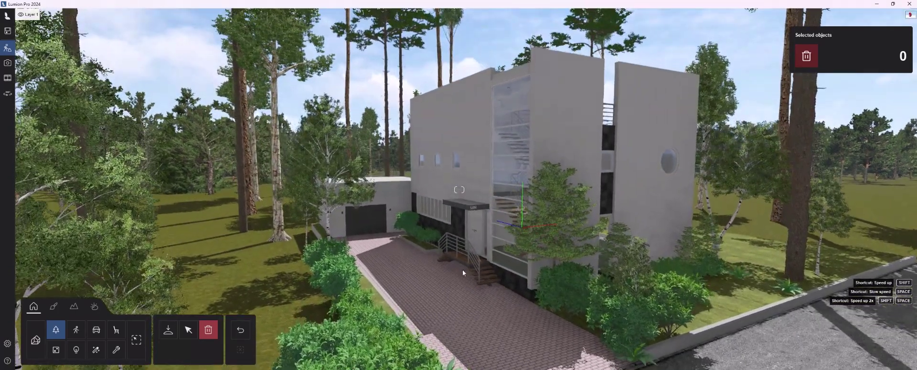
key("w")
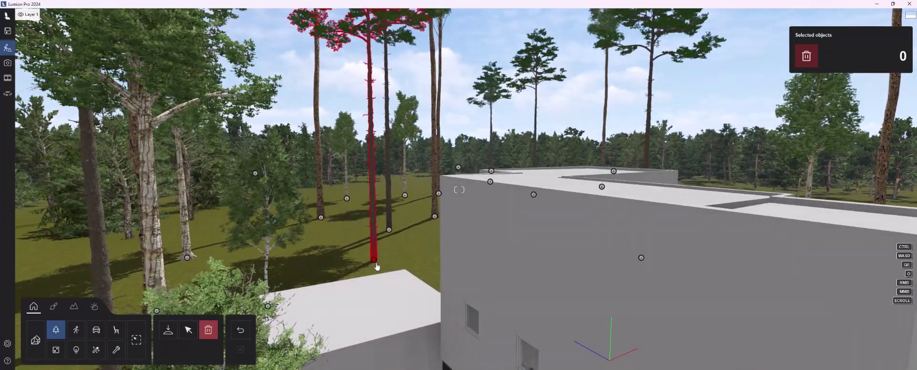
left_click(347, 198)
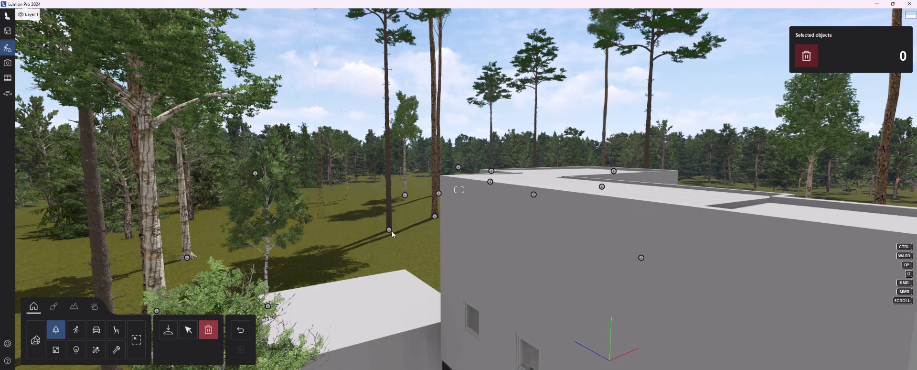
left_click(389, 230)
left_click(405, 197)
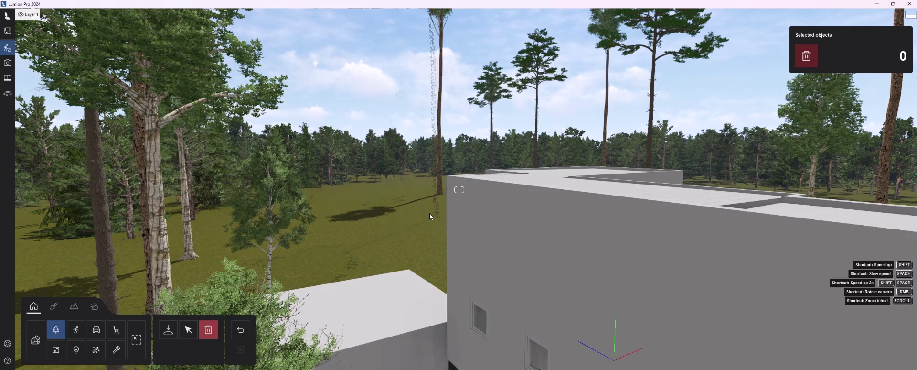
Step: Delete six more trees beyond the roof, including a thin tree and a pine, and return to Build mode
key("a")
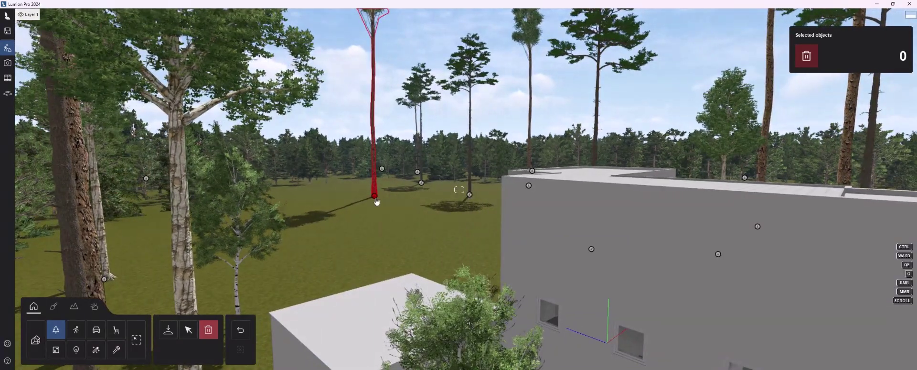
left_click(375, 199)
left_click(421, 183)
left_click(470, 195)
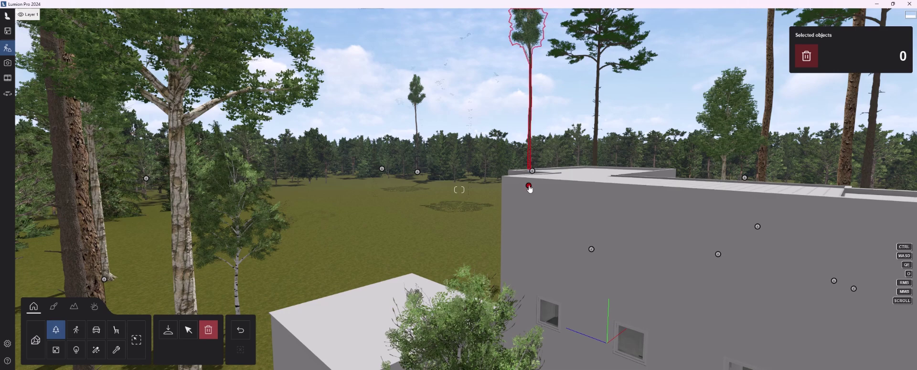
left_click(529, 189)
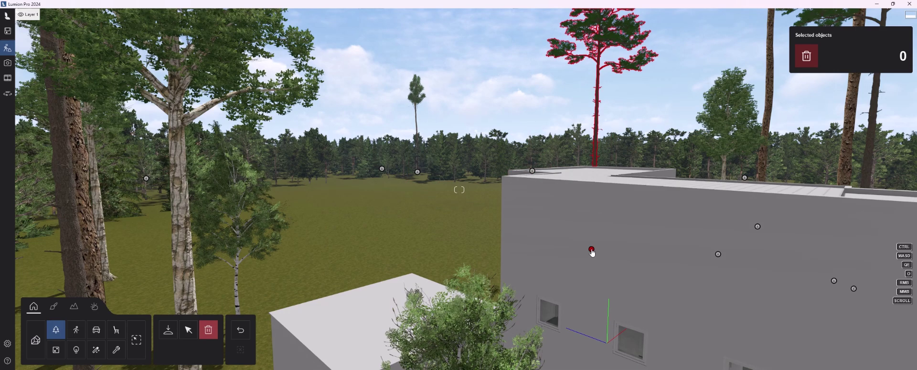
left_click(592, 249)
left_click(758, 228)
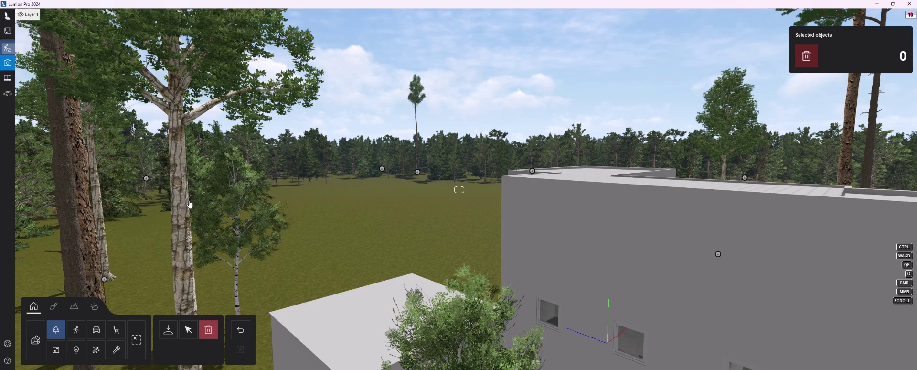
key("ctrl")
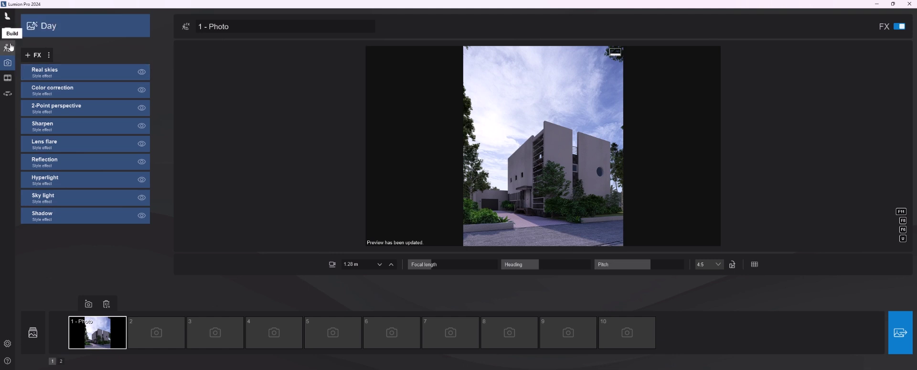
left_click(7, 48)
Step: Delete the foreground tree and four trees beside the driveway and right of the house
key("s")
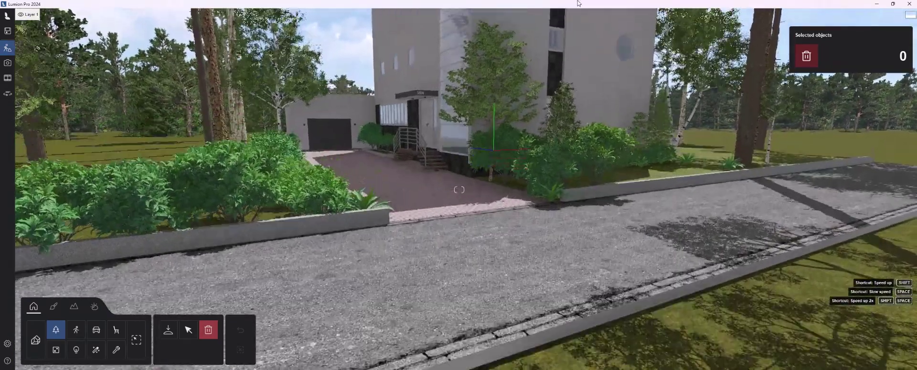
key("w")
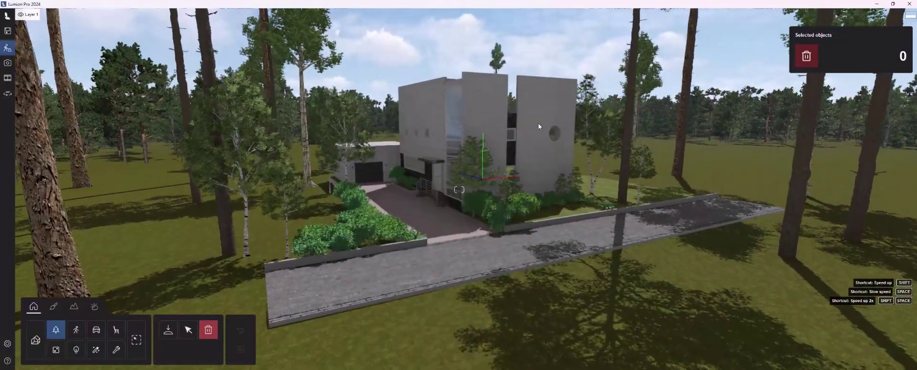
key("s")
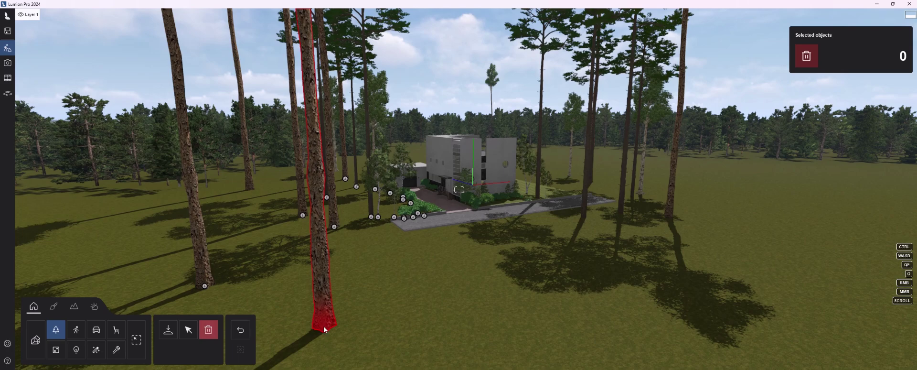
left_click(325, 329)
left_click(669, 219)
left_click(621, 211)
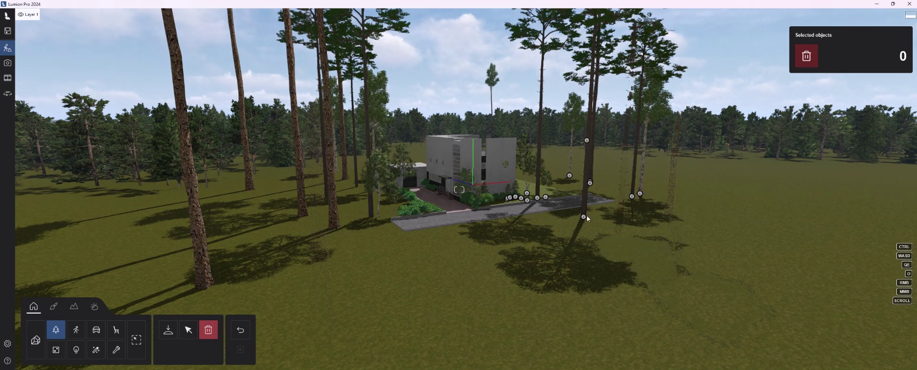
left_click(584, 215)
left_click(537, 201)
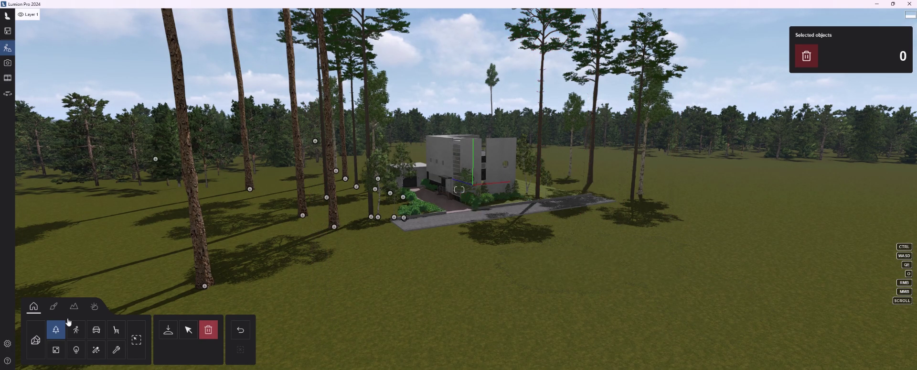
left_click(56, 330)
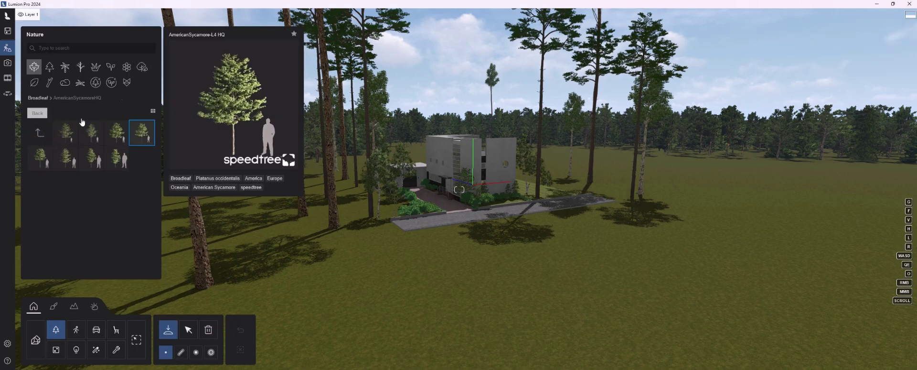
Step: Browse the fine-detail trees to the Maple collection and add a Maple tree right of the house
left_click(111, 83)
left_click(95, 82)
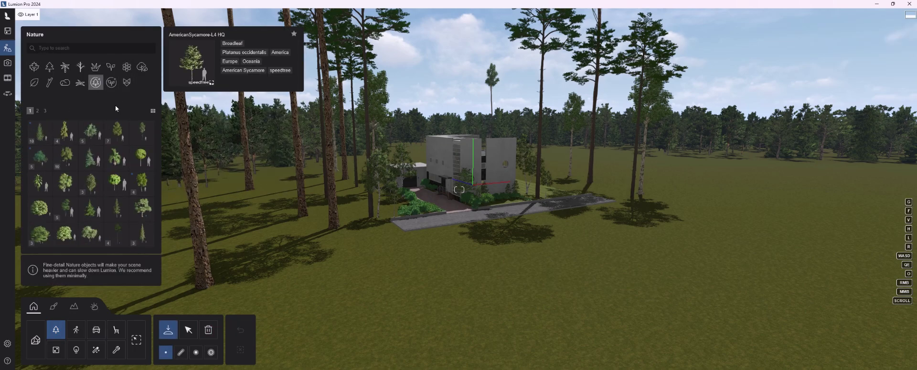
left_click(37, 113)
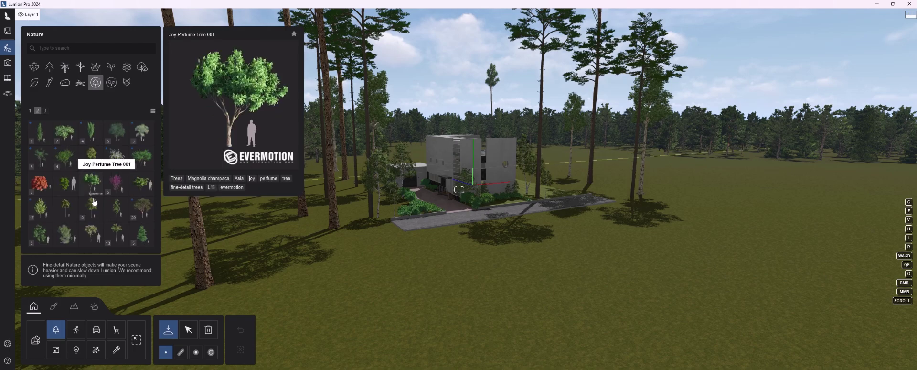
left_click(69, 184)
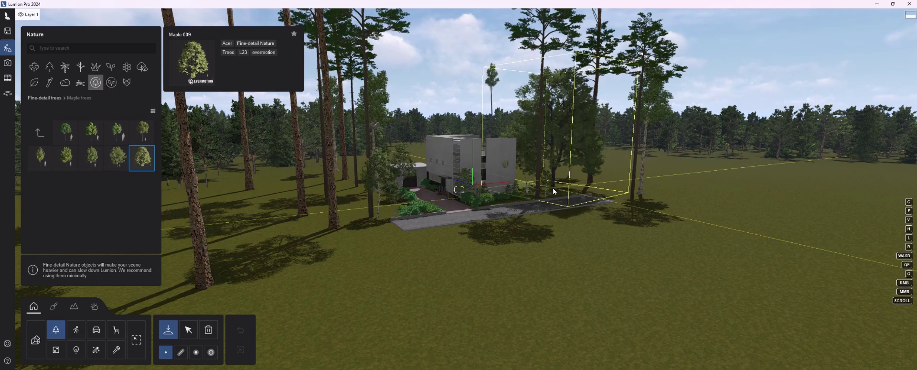
mouse_move(119, 157)
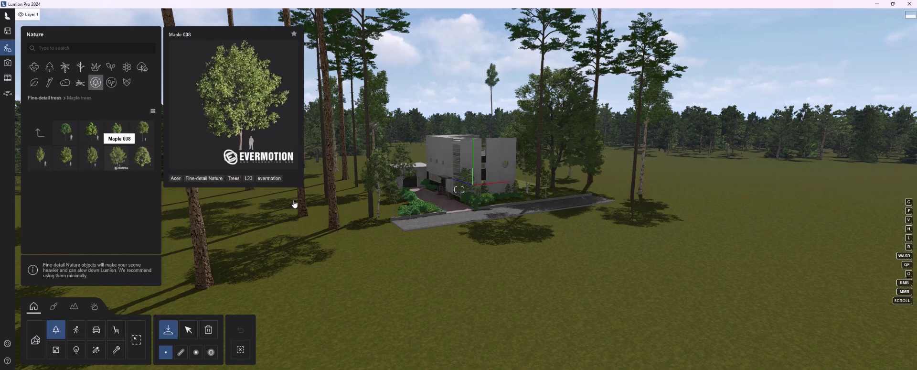
left_click(38, 134)
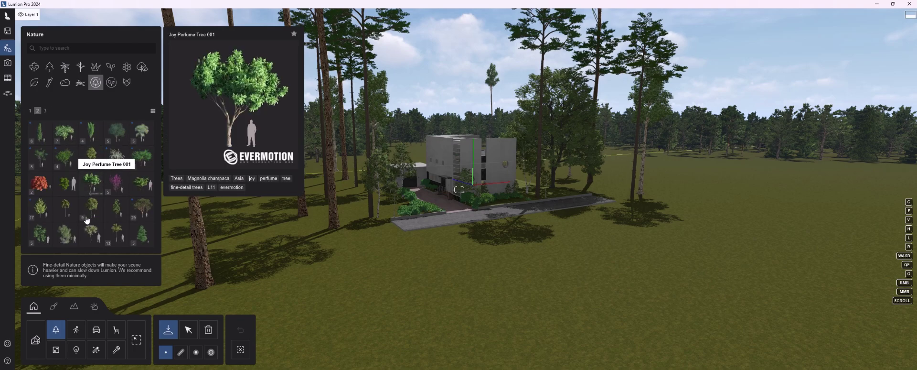
Step: Search the Nature library for 'tz' and plant Ficus Tree 002 beside the entrance stairs
key("w")
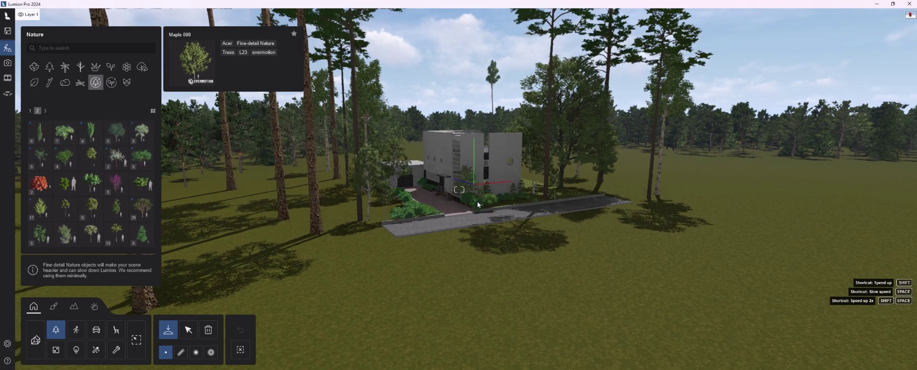
key("w")
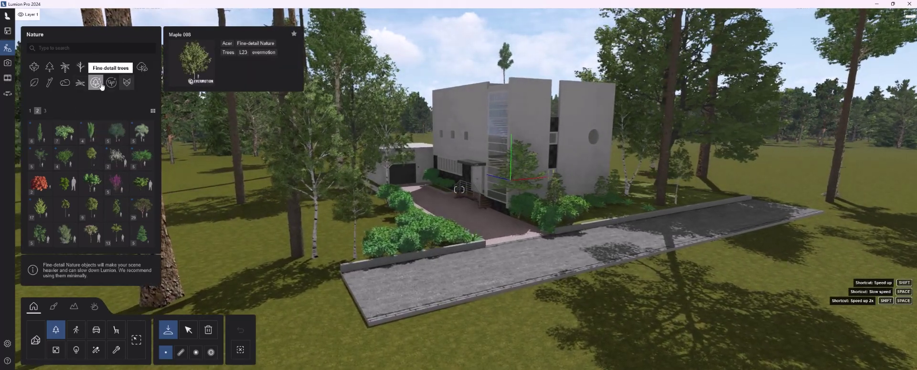
left_click(60, 49)
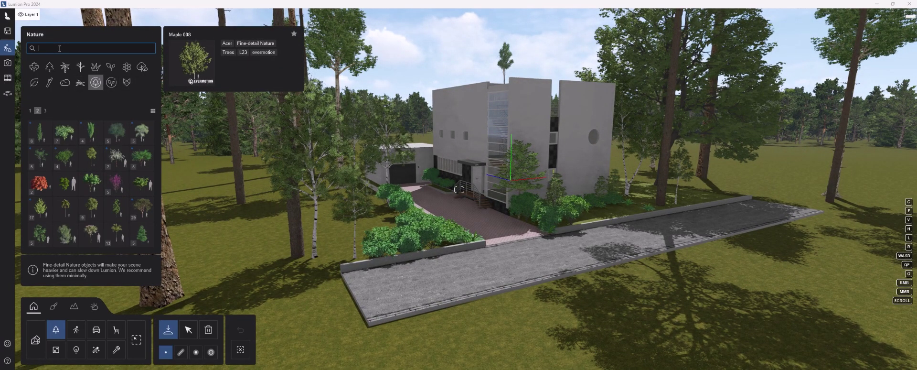
type("tz")
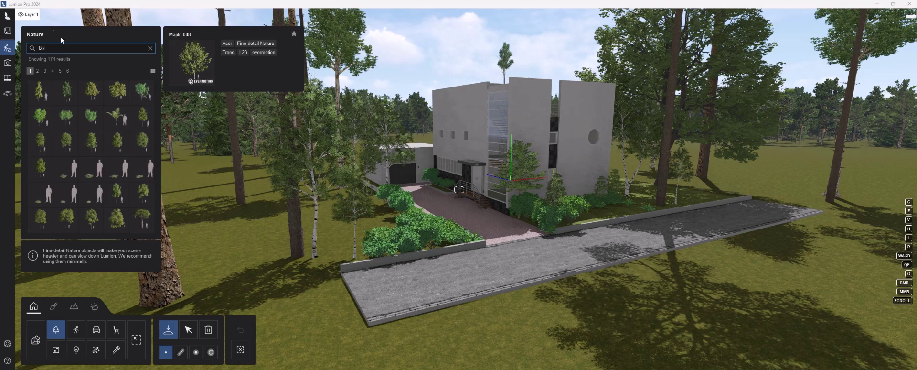
left_click(44, 71)
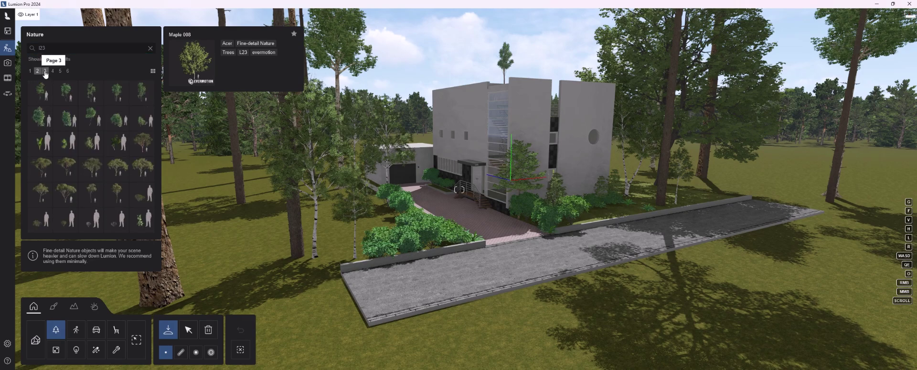
left_click(45, 72)
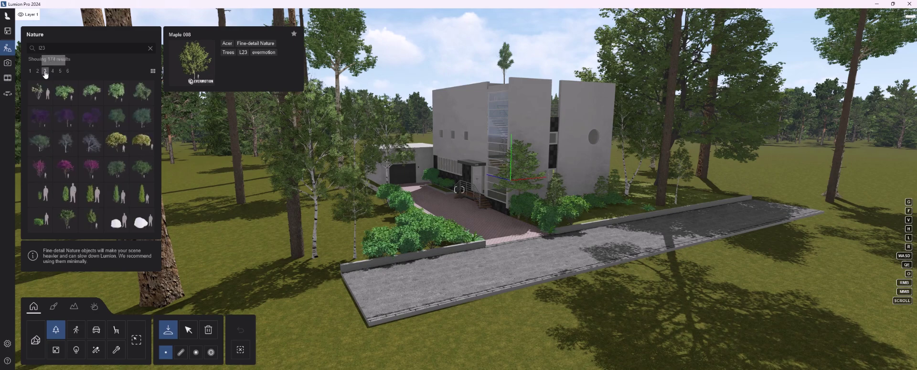
mouse_move(40, 92)
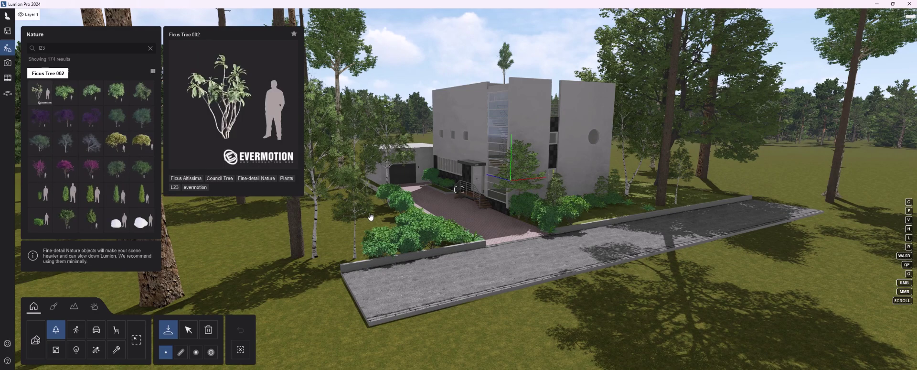
left_click(451, 220)
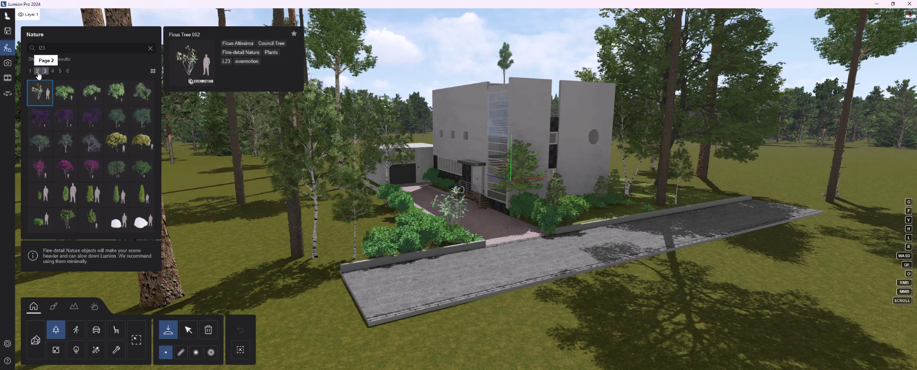
left_click(38, 71)
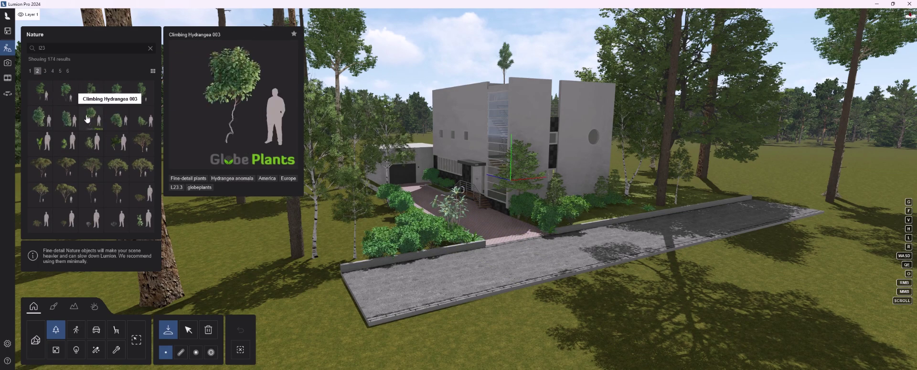
Step: Plant Climbing Hydrangea 003 by the driveway and on the right wall, plus a Dragon Tree 001
left_click(90, 118)
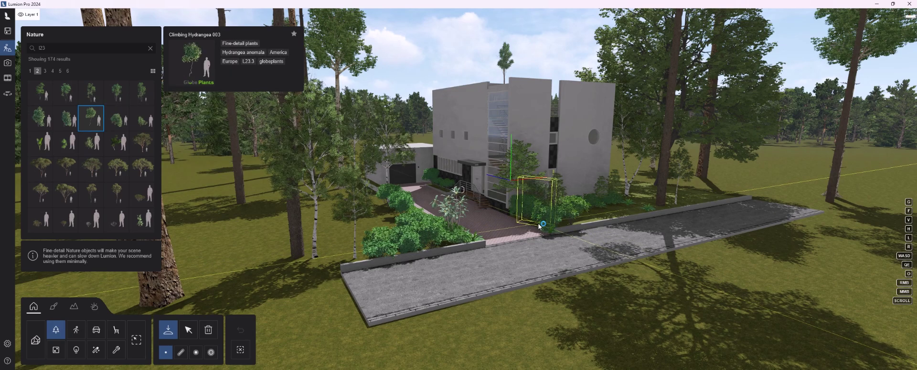
left_click(426, 218)
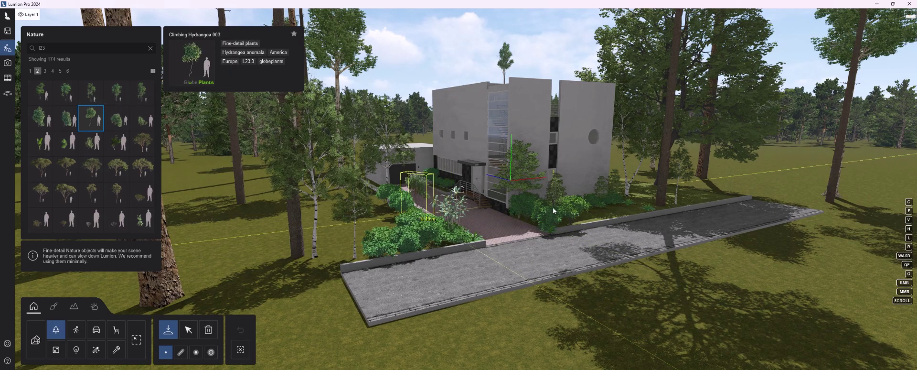
left_click(591, 207)
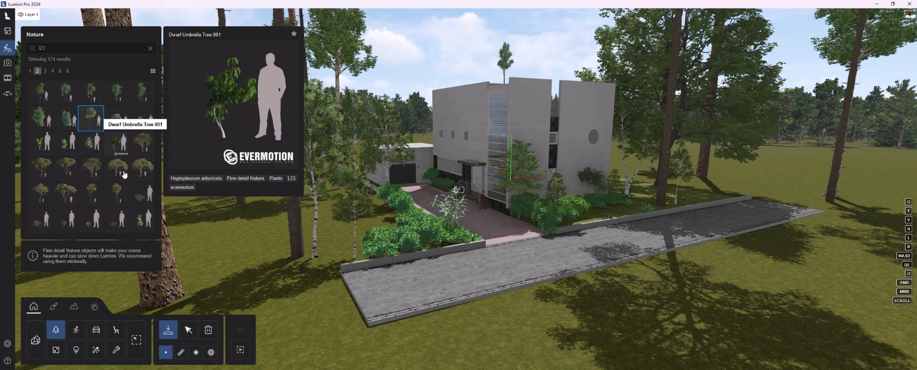
left_click(65, 148)
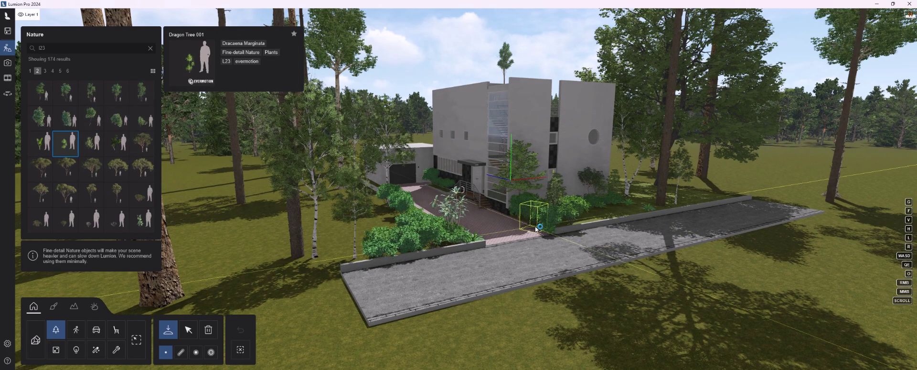
left_click(539, 229)
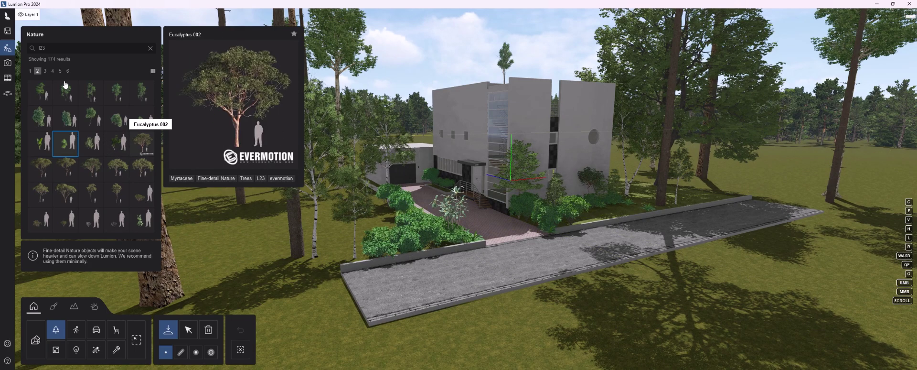
Step: Place a Lilly Pilly 005 bush beside the driveway from the third results page
left_click(45, 70)
mouse_move(64, 91)
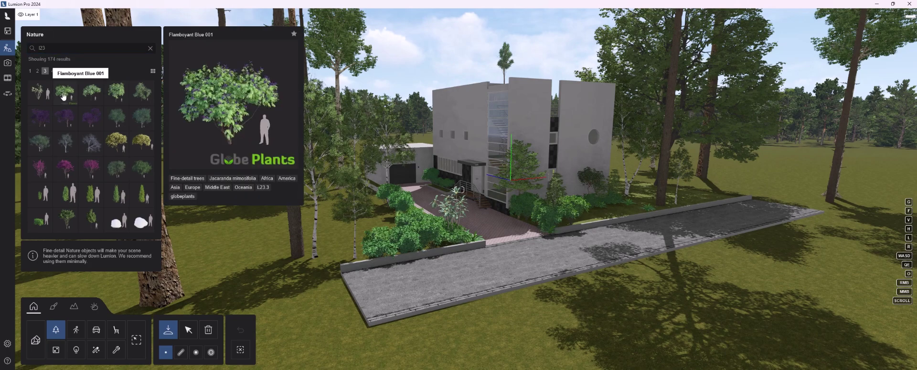
left_click(90, 92)
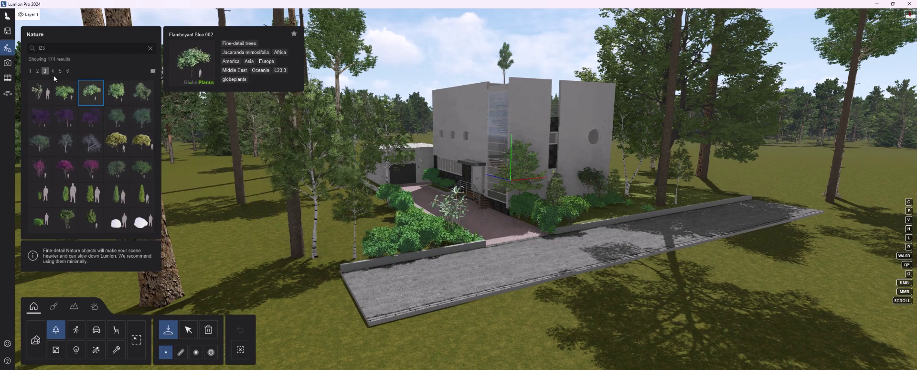
mouse_move(39, 219)
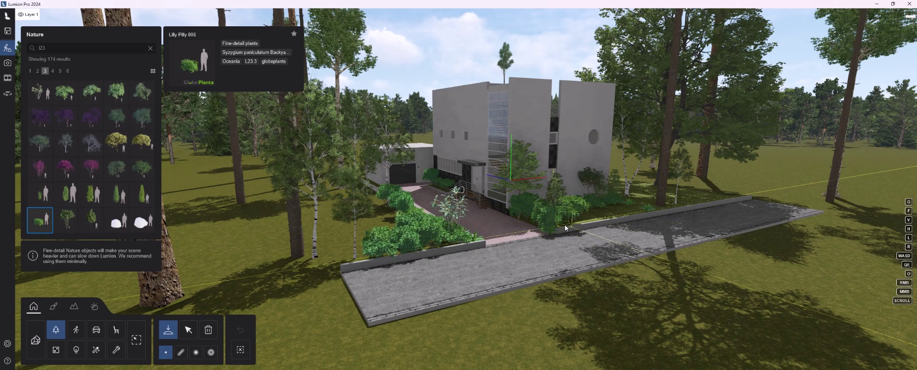
left_click(580, 223)
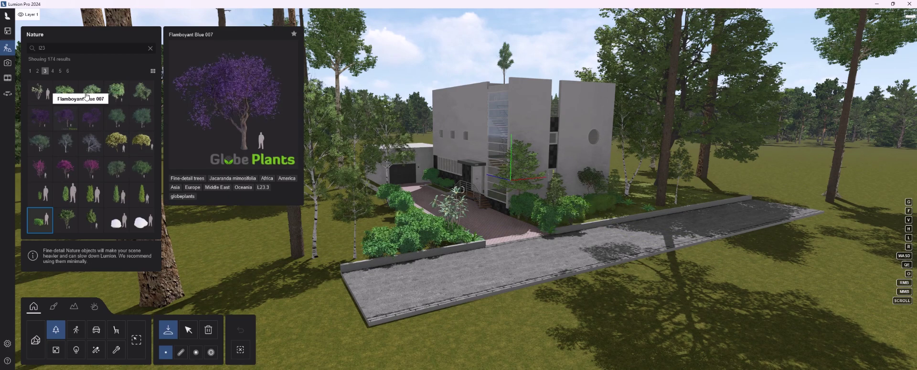
left_click(52, 71)
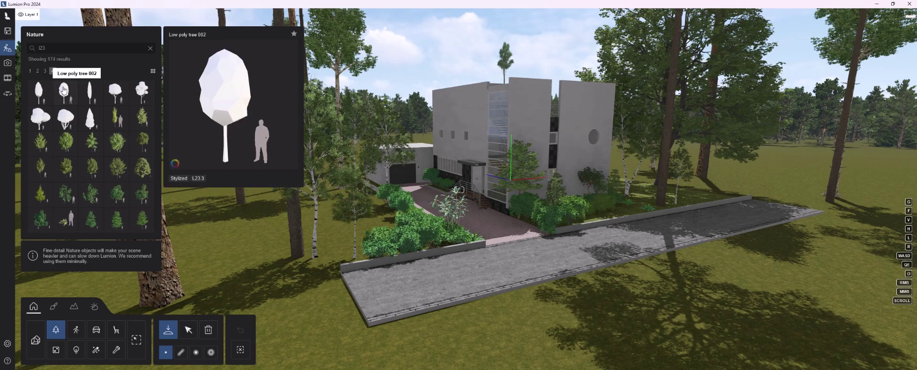
left_click(68, 71)
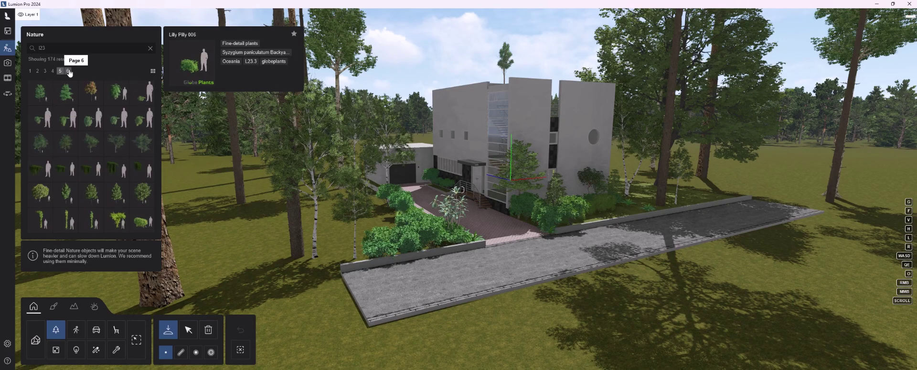
Step: Fly the camera toward the house entrance, then pull back from the house
key("w")
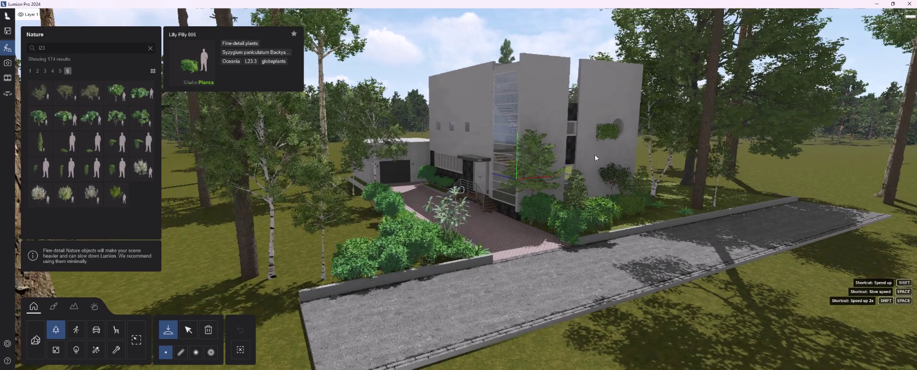
key("w")
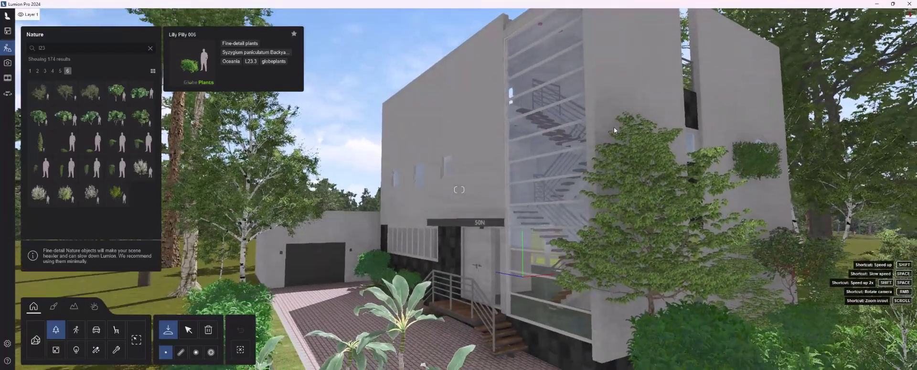
key("s")
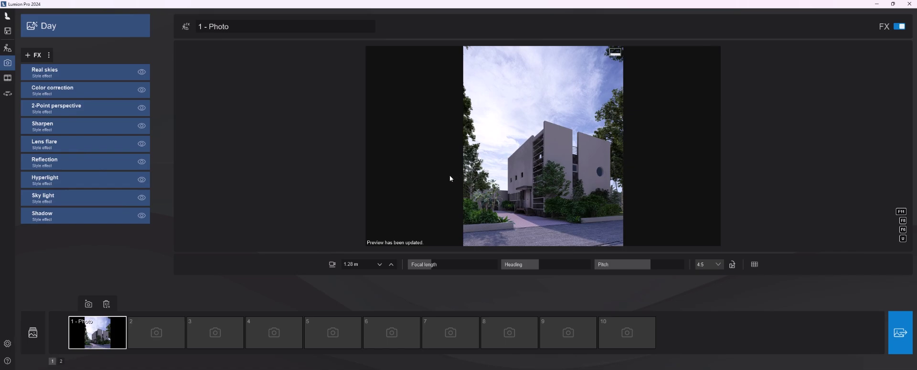
Step: Move the Maple 009 tree right of the house left from X 8.54 to 6.19
left_click(14, 50)
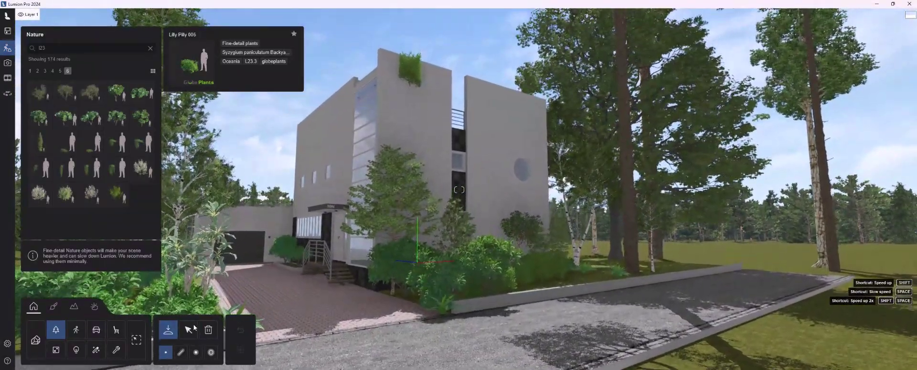
left_click(188, 330)
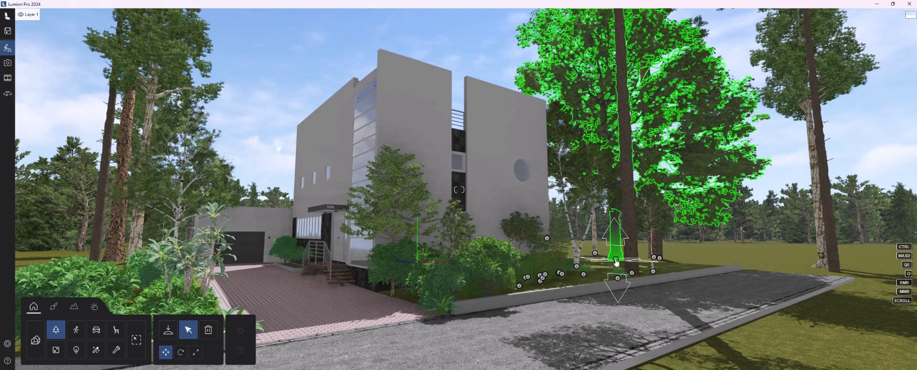
left_click(600, 261)
left_click_drag(596, 261, 574, 263)
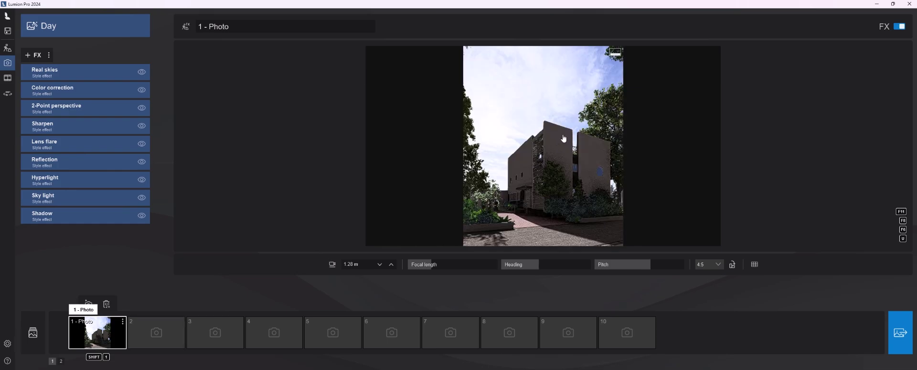
left_click(567, 106)
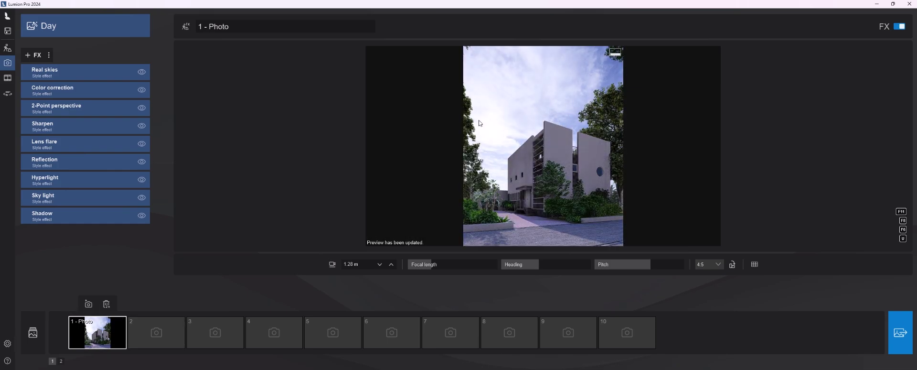
left_click(8, 48)
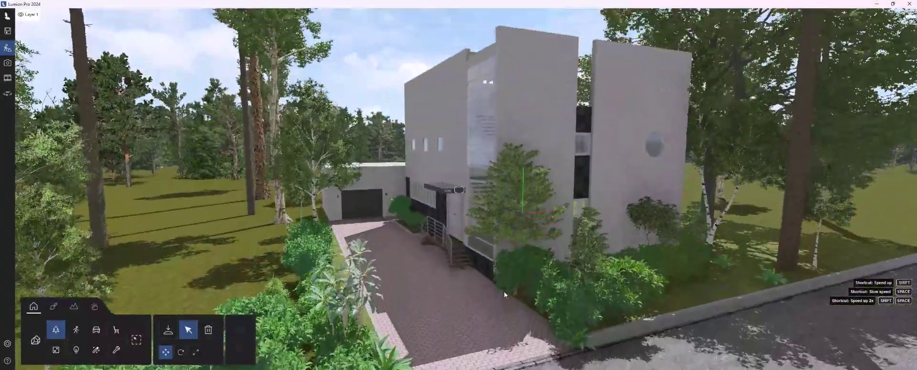
Step: Place a fine-detail European beech 001 tree on the lawn beside the house
right_click_drag(529, 138, 562, 3)
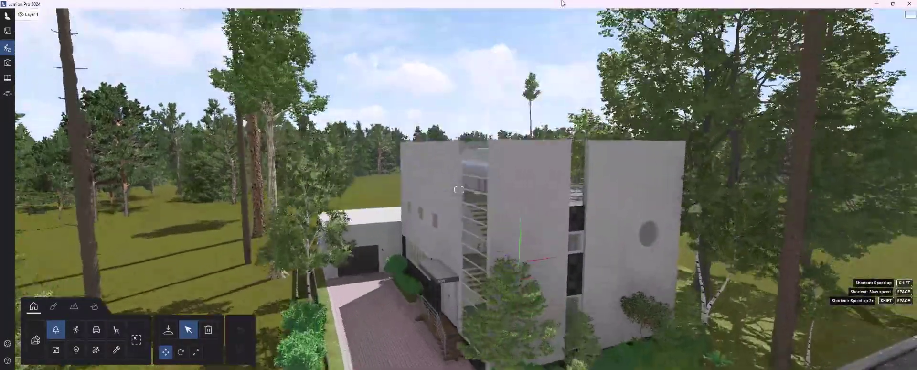
key("w")
key("q")
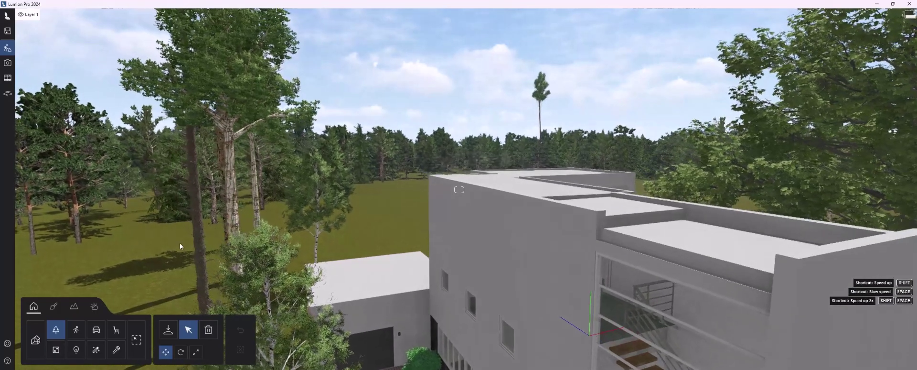
left_click(168, 329)
left_click(56, 330)
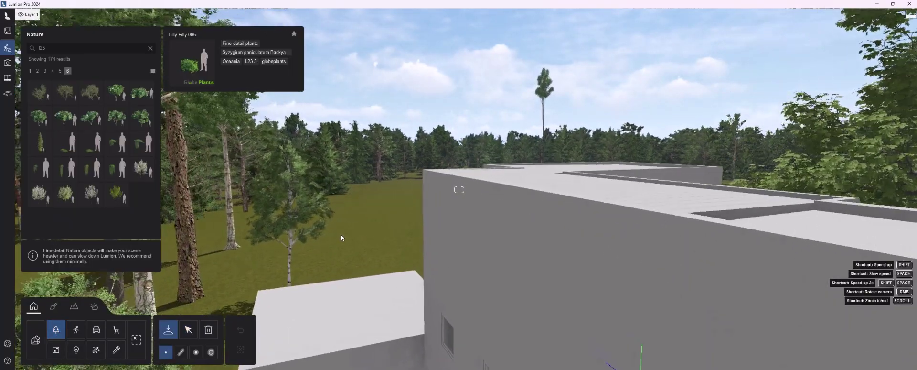
key("a")
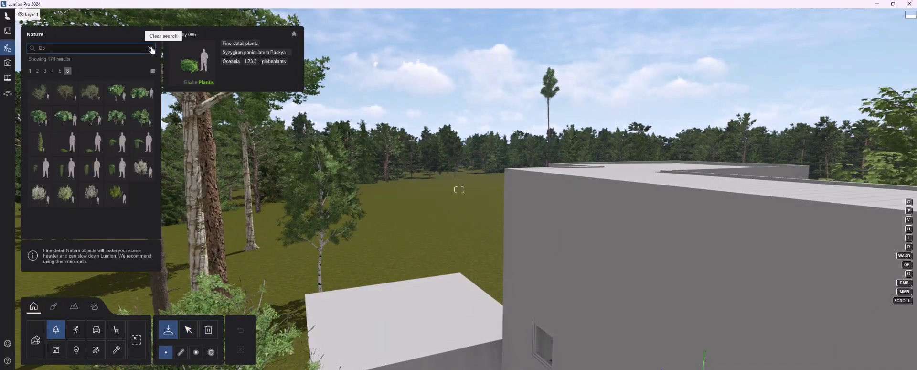
left_click(152, 50)
left_click(95, 82)
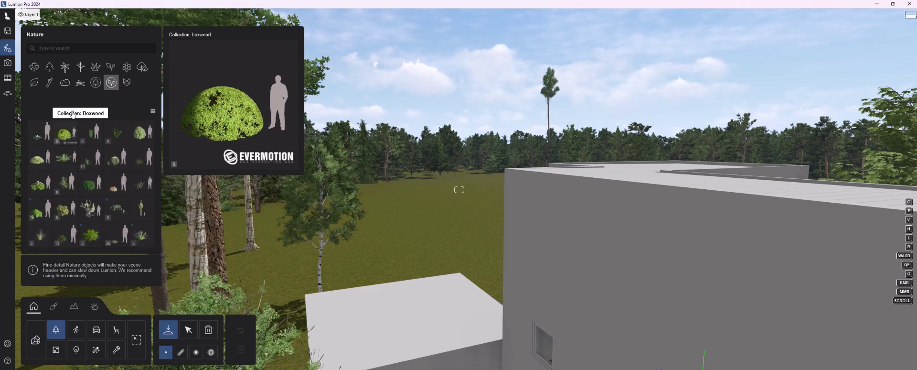
left_click(96, 84)
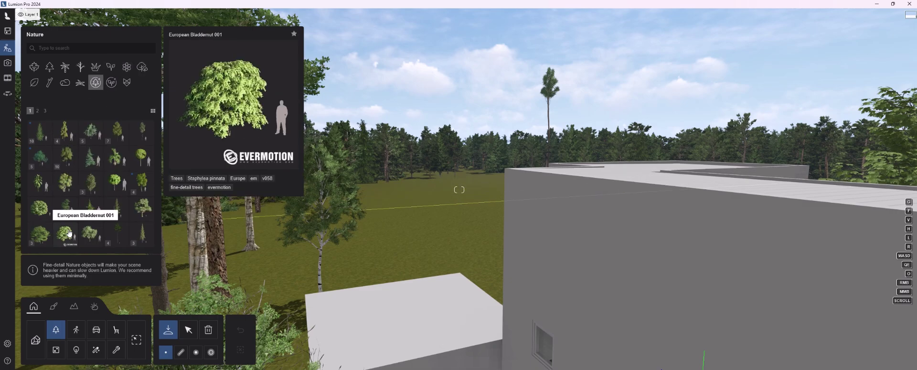
left_click(47, 236)
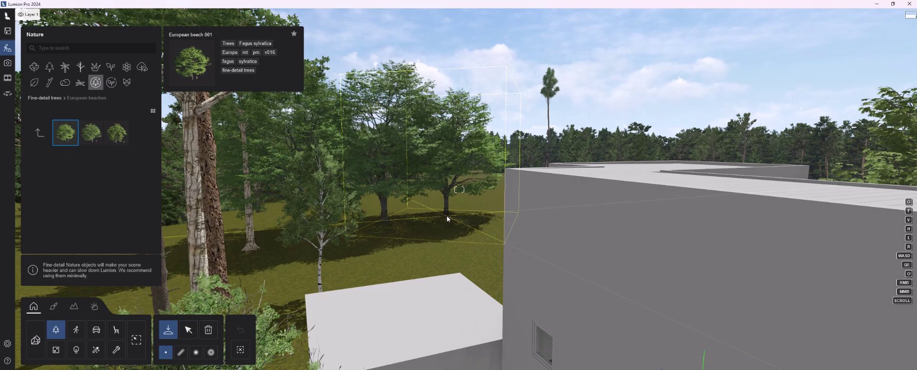
left_click(481, 228)
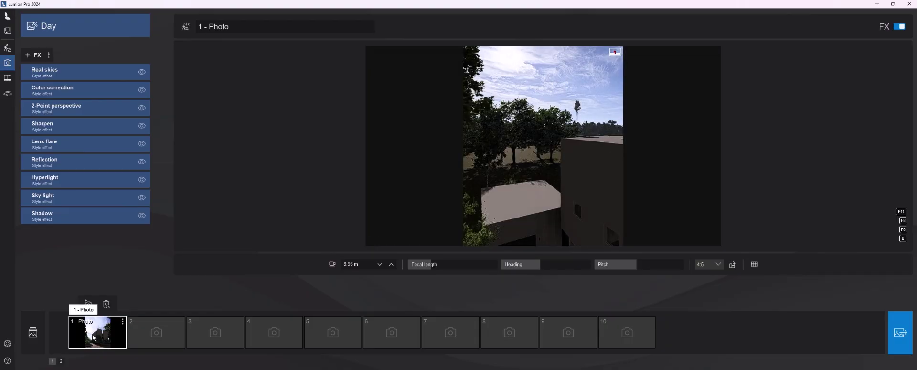
Step: Set Photo 1's Real skies heading to about -34° and refresh the preview
left_click(93, 337)
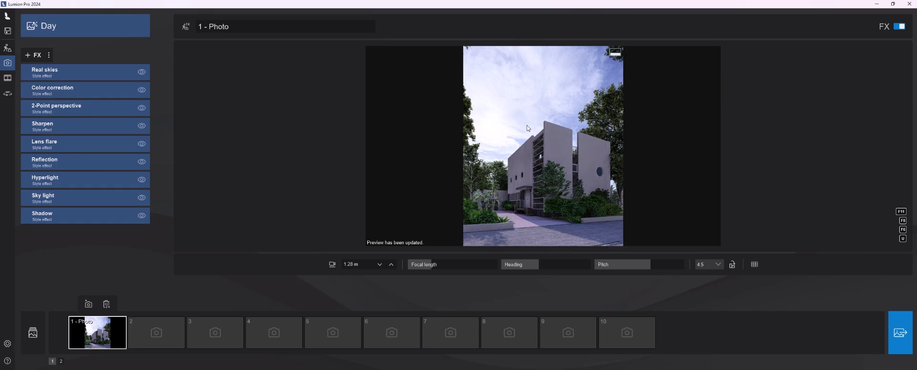
mouse_move(86, 72)
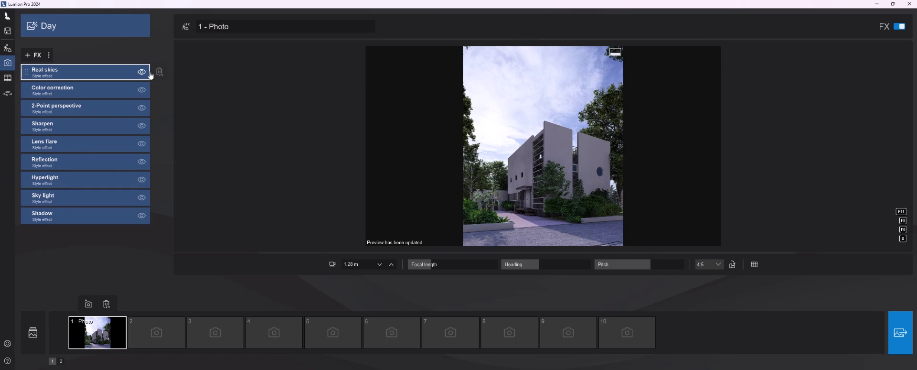
left_click(78, 74)
left_click_drag(89, 127, 314, 119)
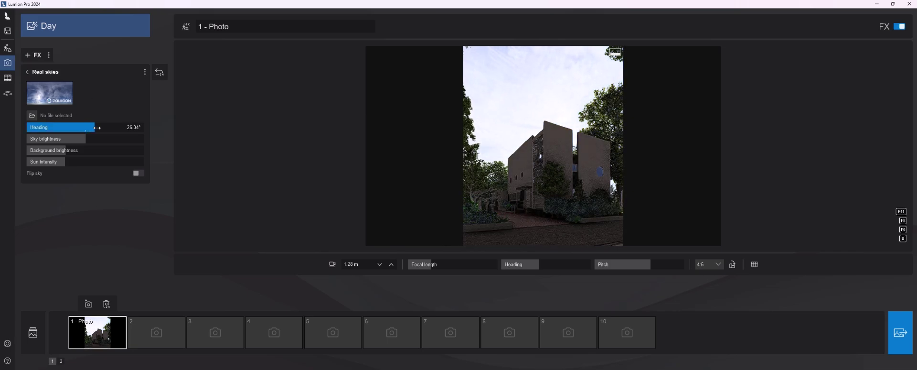
left_click(514, 109)
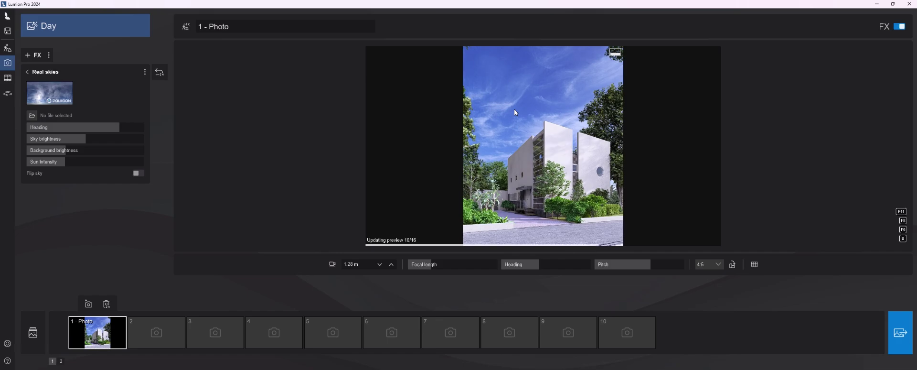
left_click_drag(118, 127, 79, 133)
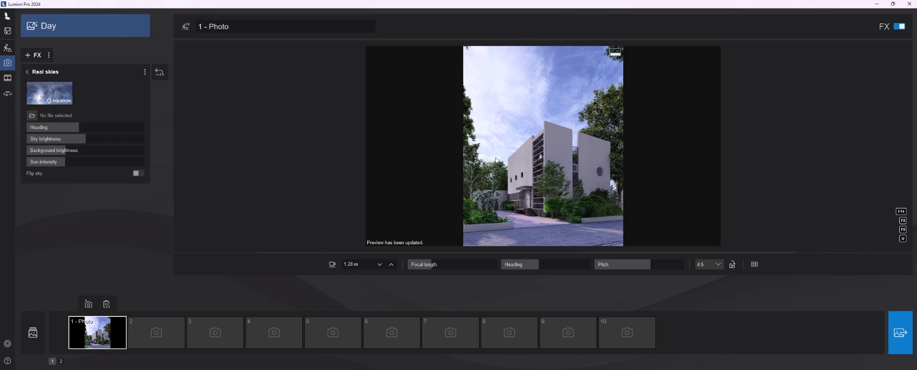
left_click_drag(77, 127, 492, 148)
left_click(522, 146)
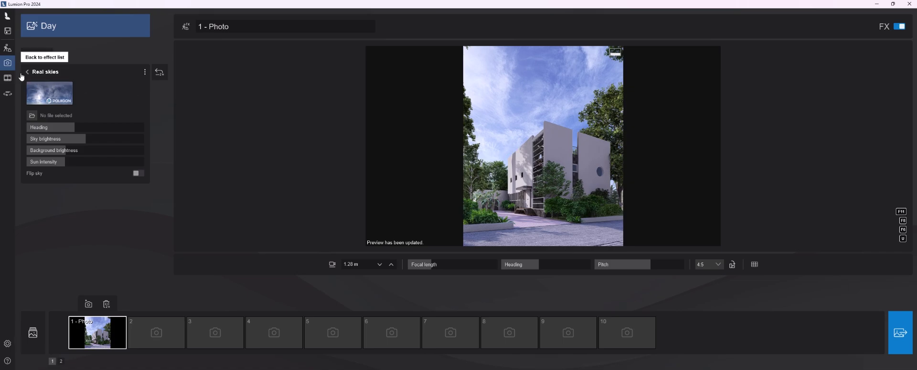
Step: Check Photo 1's Sharpen and Hyperlight effect settings
left_click(42, 75)
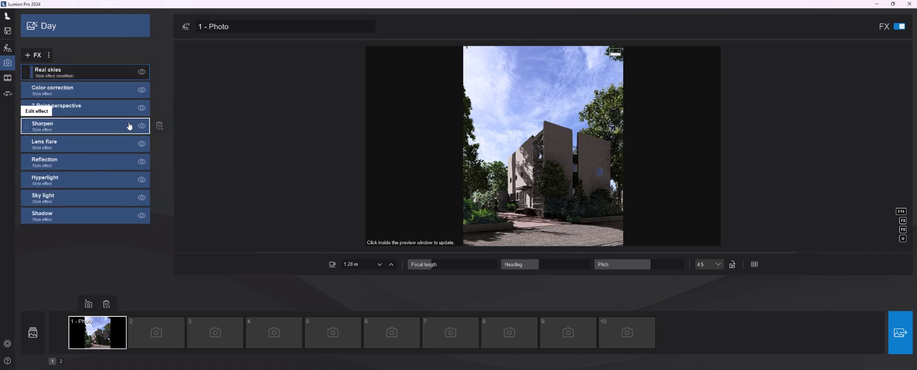
left_click(68, 125)
left_click(28, 71)
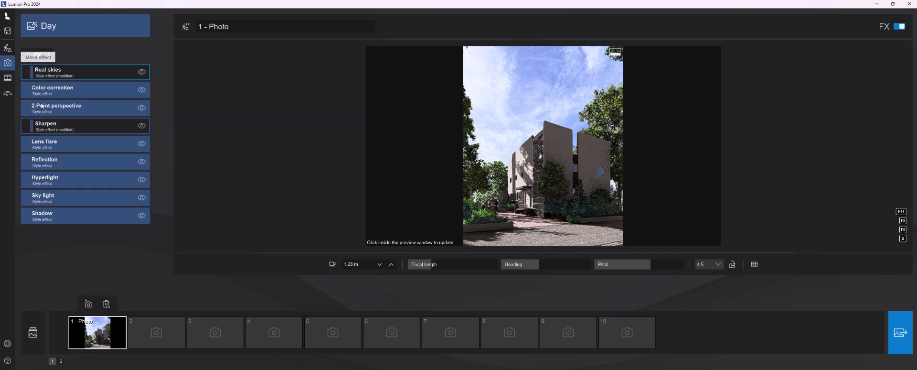
left_click(61, 179)
left_click(35, 73)
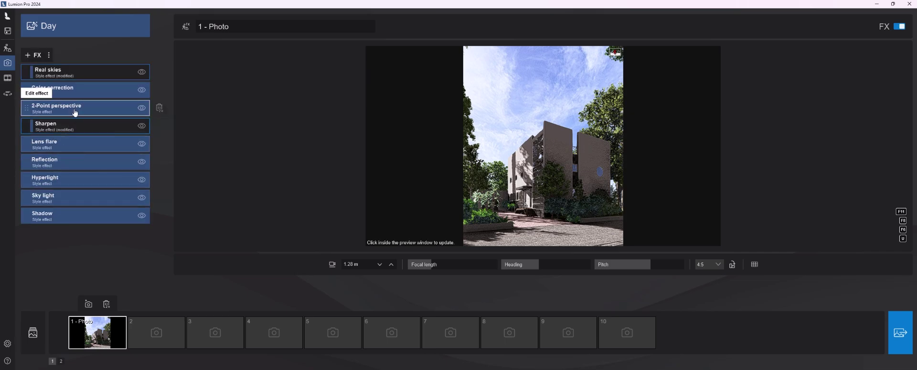
Step: Lower Color correction Shadows to about 34% and reduce Vibrance
left_click(79, 90)
left_click_drag(82, 214, 60, 212)
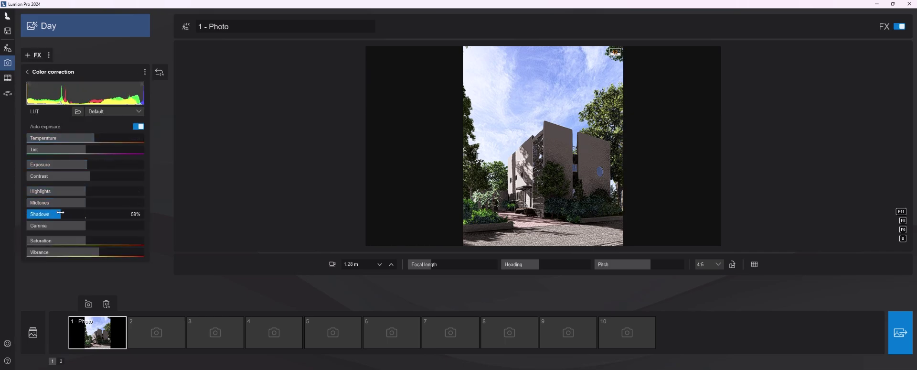
left_click_drag(99, 252, 88, 252)
left_click_drag(60, 214, 47, 214)
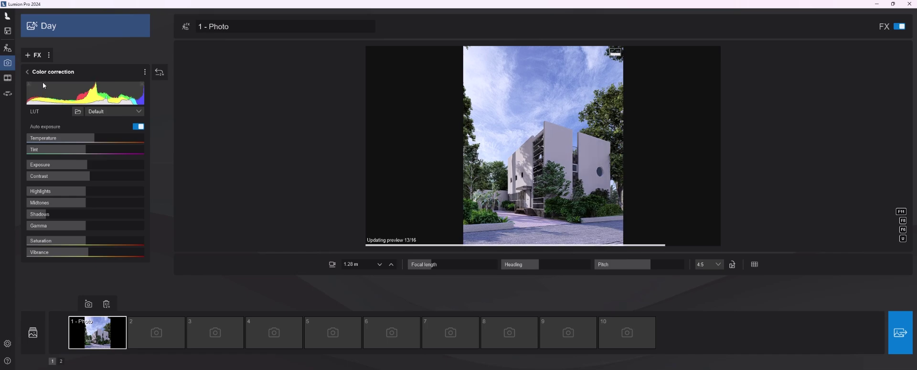
Step: Drop the Shadow effect brightness near zero and raise shadow correction to 0.49
left_click(27, 72)
left_click(52, 156)
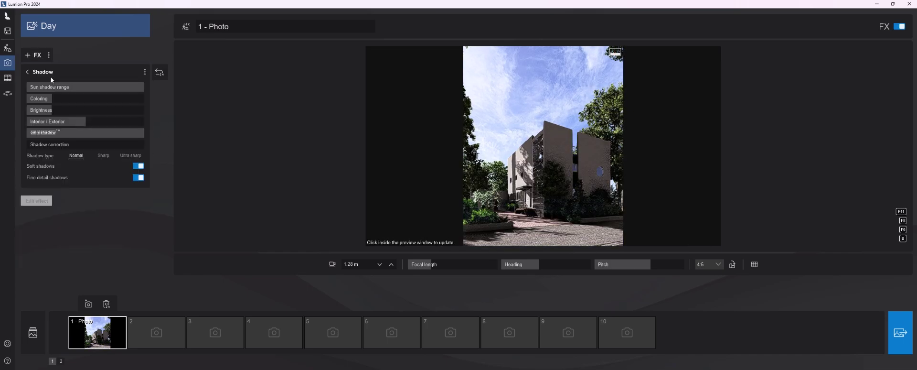
left_click_drag(48, 107, 34, 110)
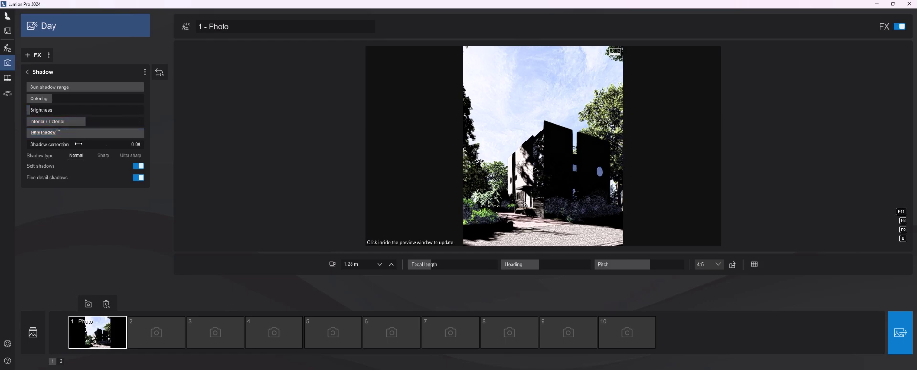
left_click_drag(76, 144, 289, 144)
left_click(521, 129)
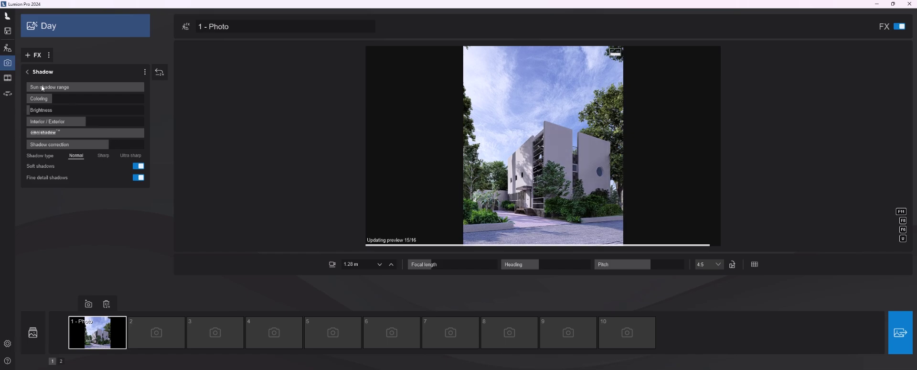
Step: Boost the Real skies Sun intensity to 190% and refresh the preview
left_click(29, 72)
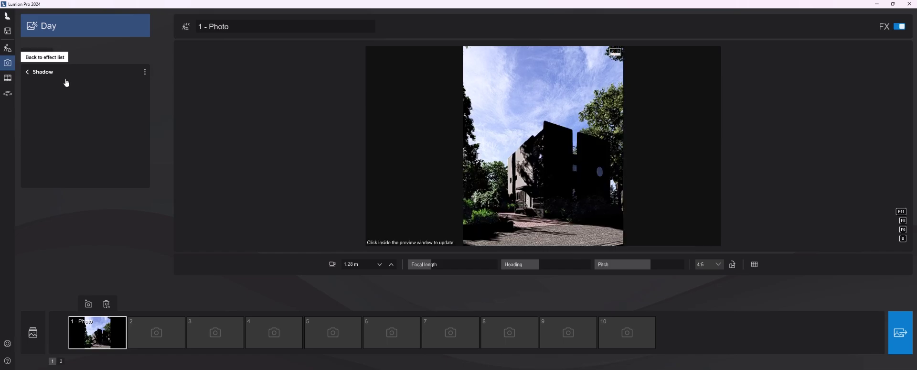
left_click(67, 72)
left_click_drag(72, 162, 545, 158)
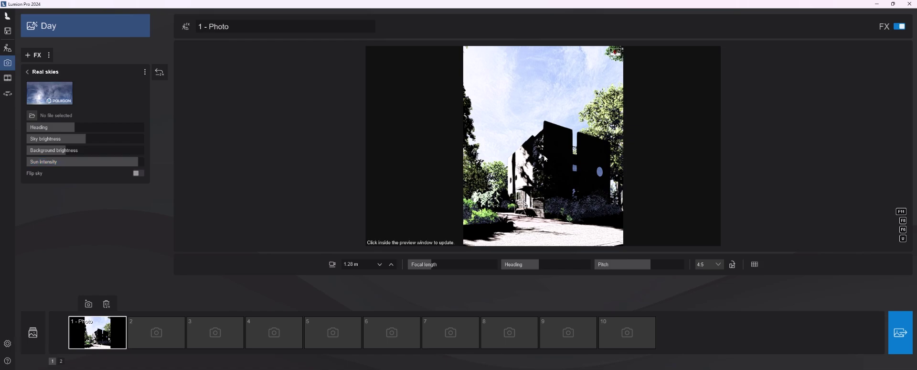
left_click(545, 158)
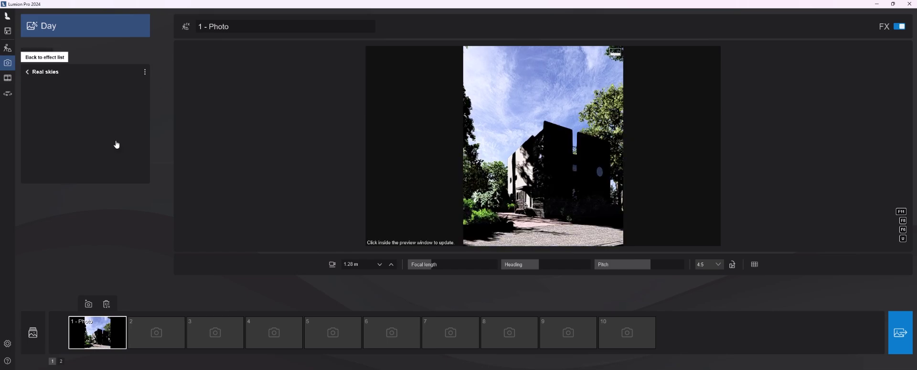
Step: Add a reflection plane on the glass facade with 23.0 cm margins, then return to Photo 1
left_click(86, 161)
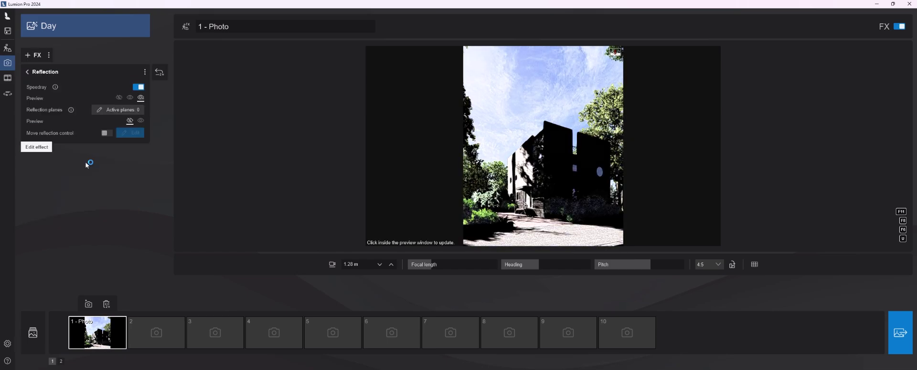
left_click(137, 110)
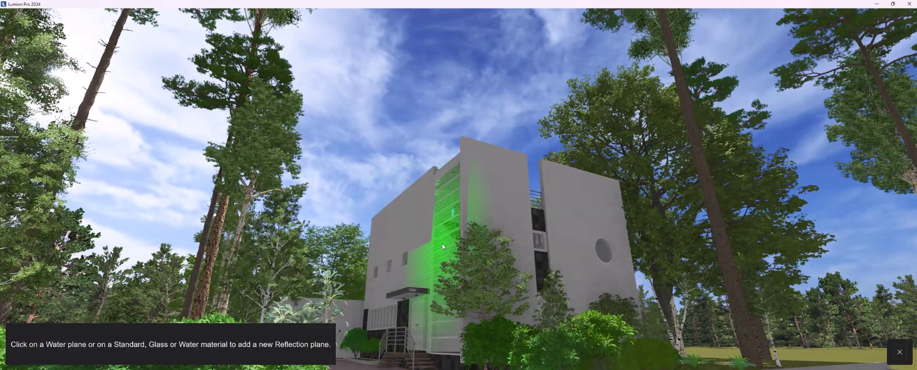
left_click(388, 252)
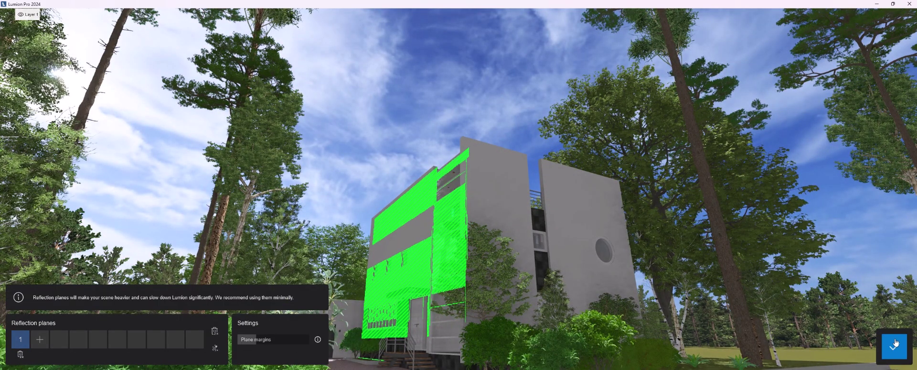
left_click(40, 340)
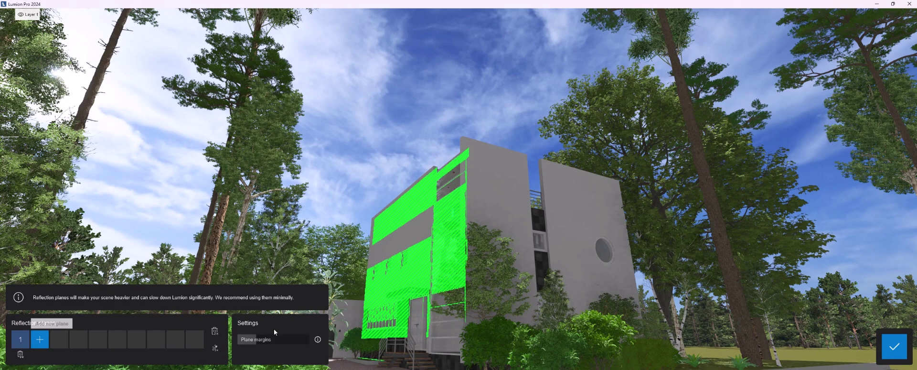
left_click_drag(274, 340, 305, 341)
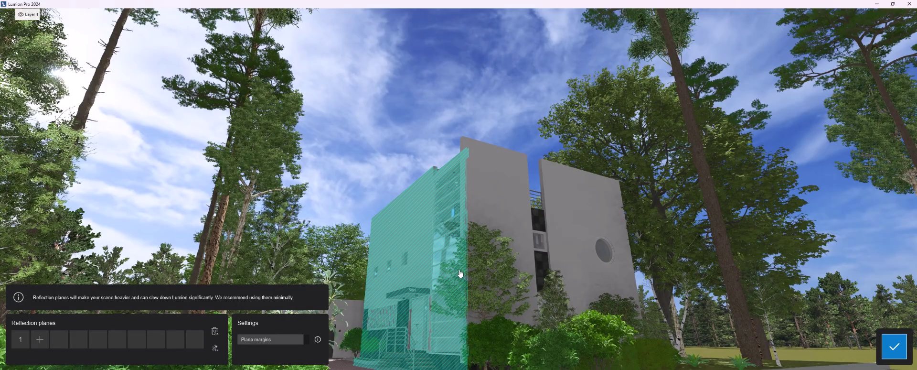
key("Return")
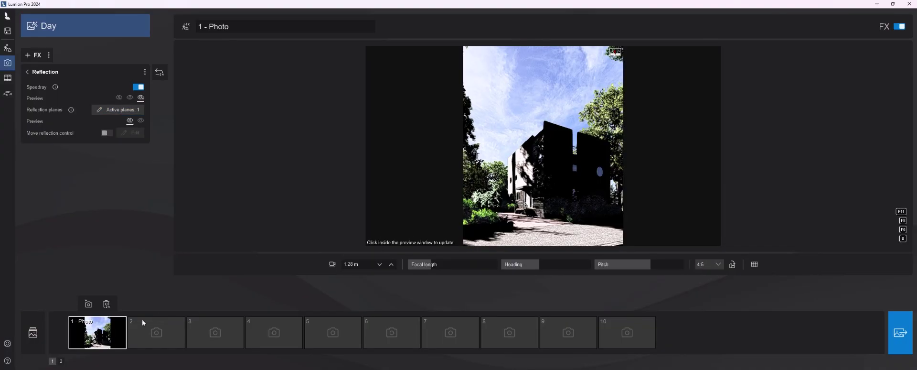
key("shift+1")
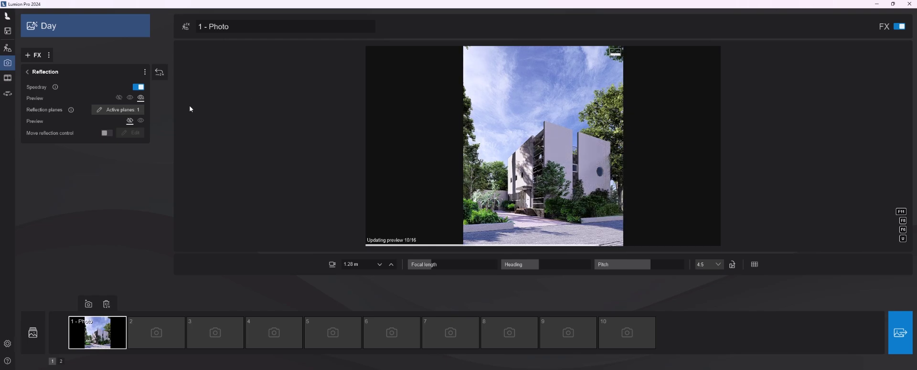
Step: Show reflection planes in the refreshed preview and set the Real skies heading to -34.02°
left_click(141, 120)
left_click(542, 146)
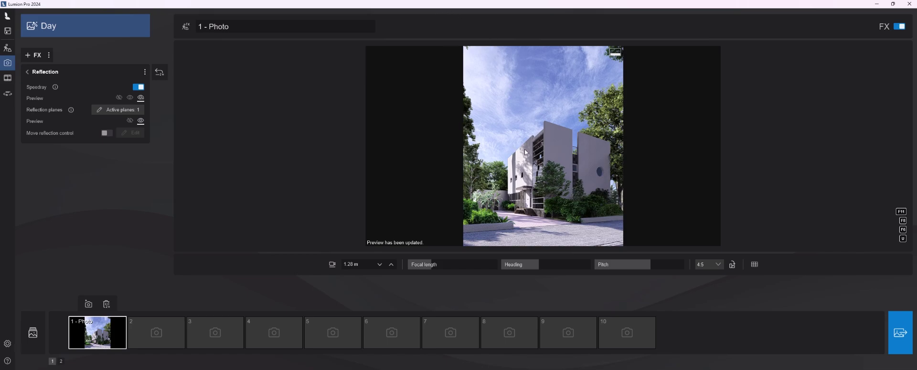
left_click(27, 72)
left_click(112, 74)
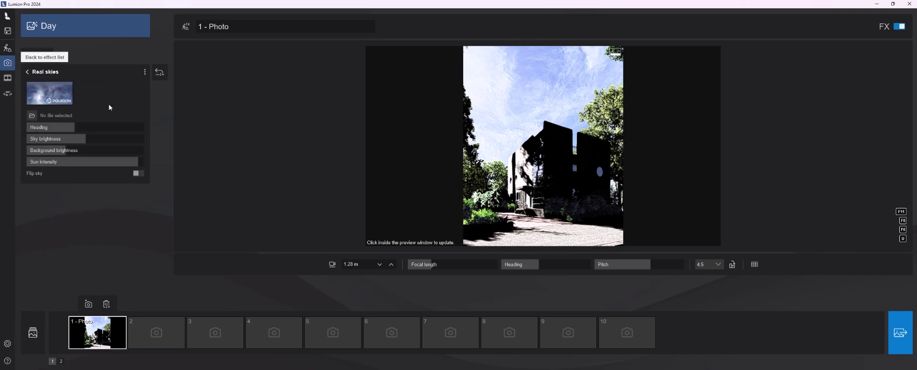
mouse_move(75, 126)
left_mouse_down()
mouse_move(86, 127)
mouse_move(78, 127)
left_mouse_up()
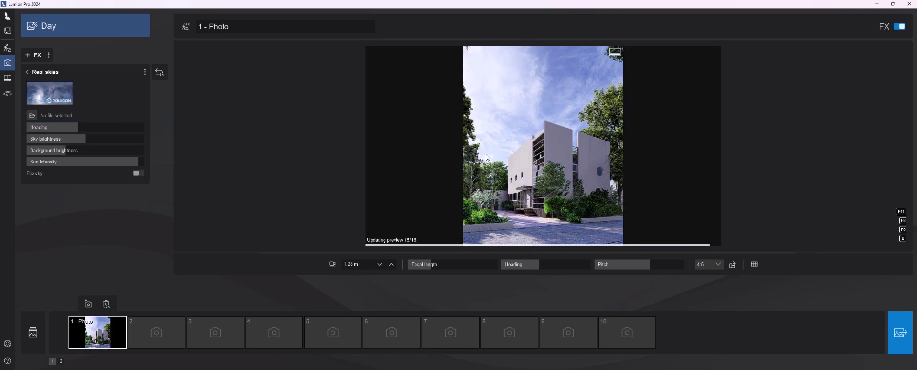
left_click(7, 48)
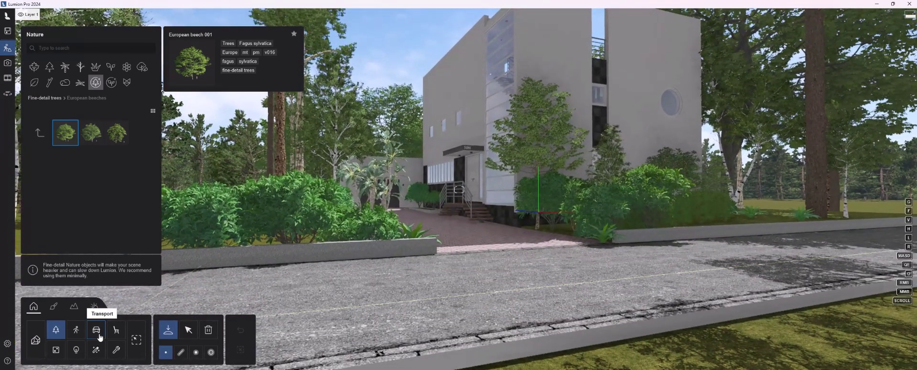
Step: Place a white Car HD 012 on the driveway and raise its metallic paint to 57%
left_click(96, 330)
mouse_move(142, 233)
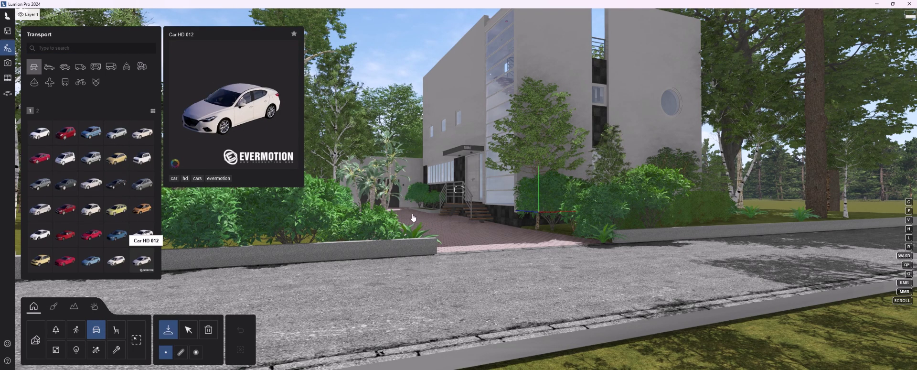
left_click(411, 215)
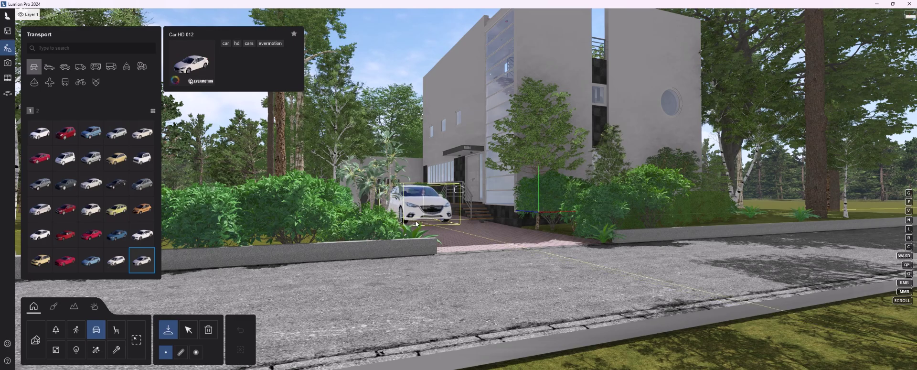
left_click(416, 220)
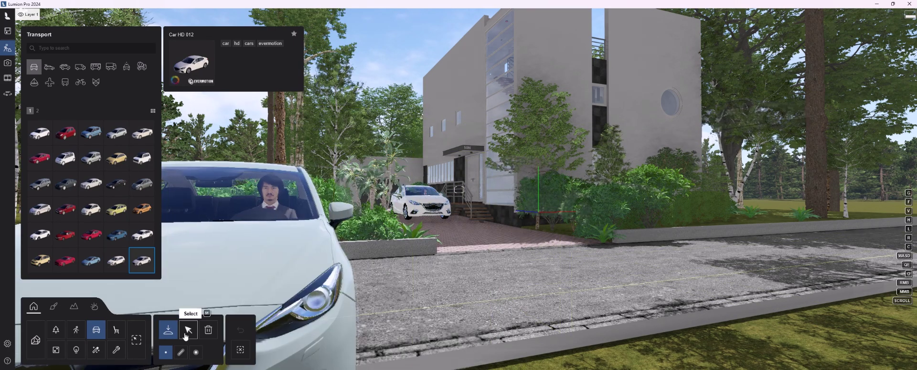
left_click(188, 330)
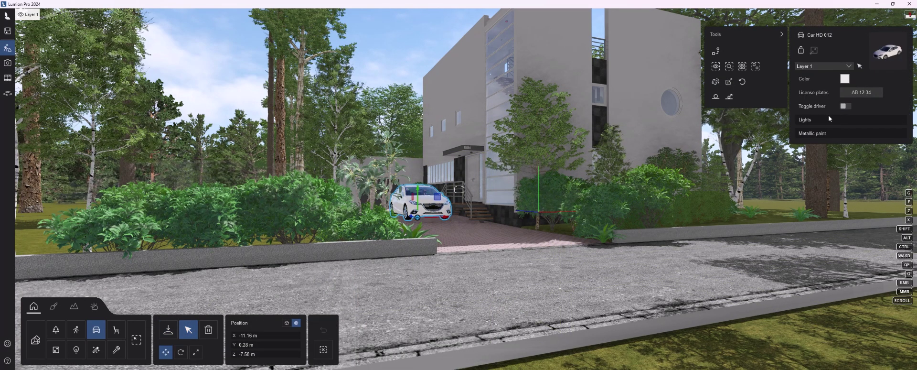
left_click_drag(820, 134, 854, 135)
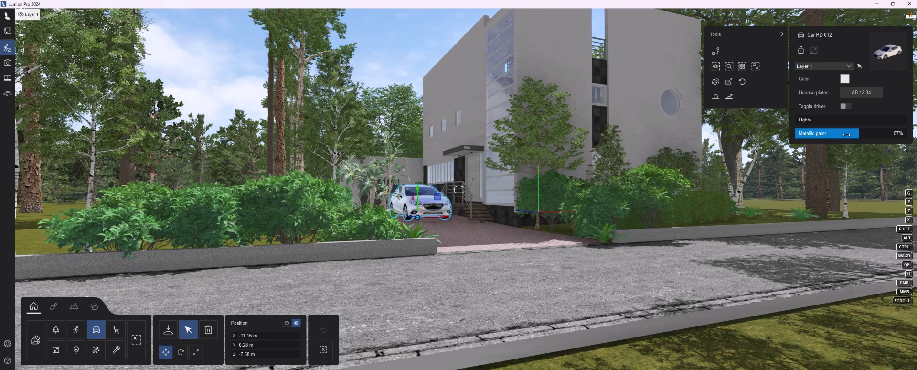
left_click(8, 63)
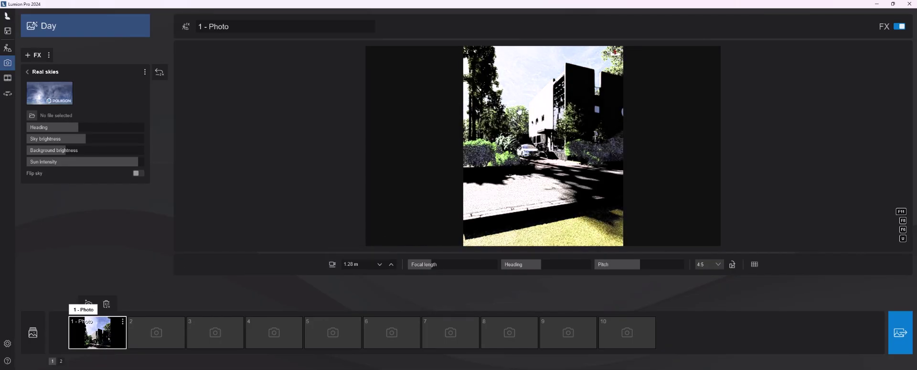
Step: From photo 1's view, fly the Build-mode camera down to the white car in the driveway
left_click(108, 329)
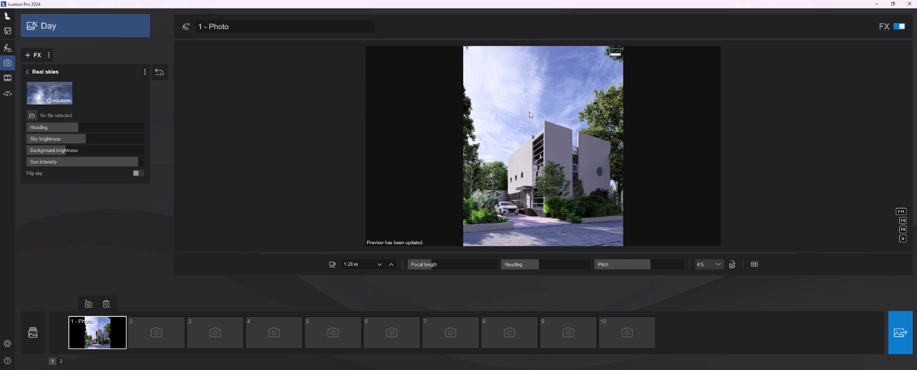
left_click(7, 47)
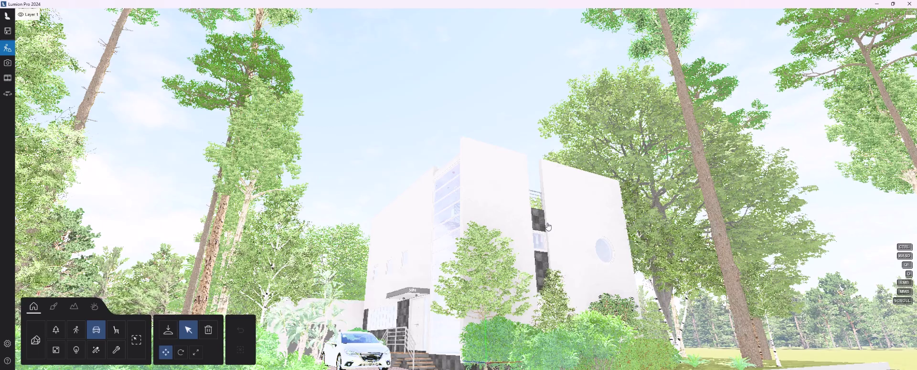
right_click_drag(548, 227, 352, 300)
key("w")
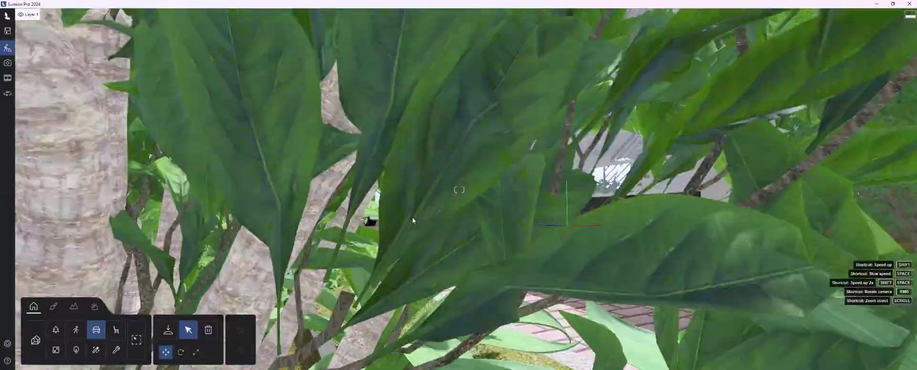
right_click_drag(351, 300, 431, 221)
key("w")
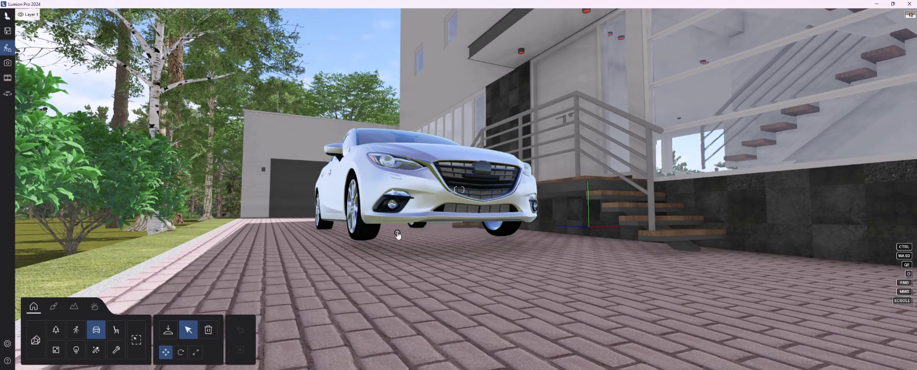
Step: Lower the white car 0.10 m onto the driveway and restore photo 1's camera view
left_click(399, 229)
left_click_drag(399, 204, 399, 208)
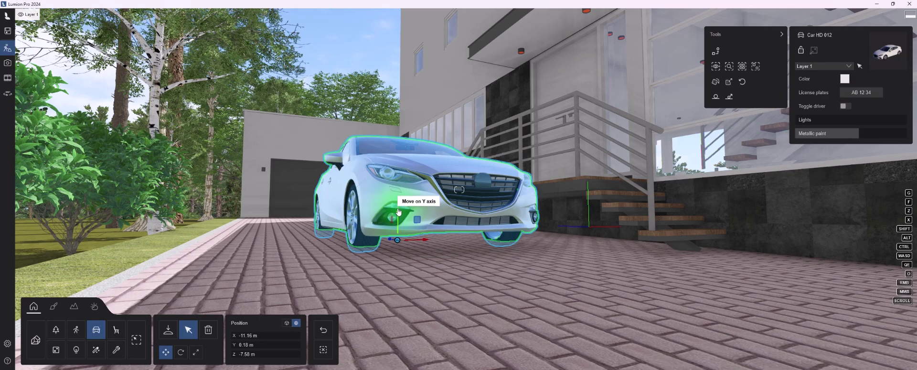
left_click(8, 65)
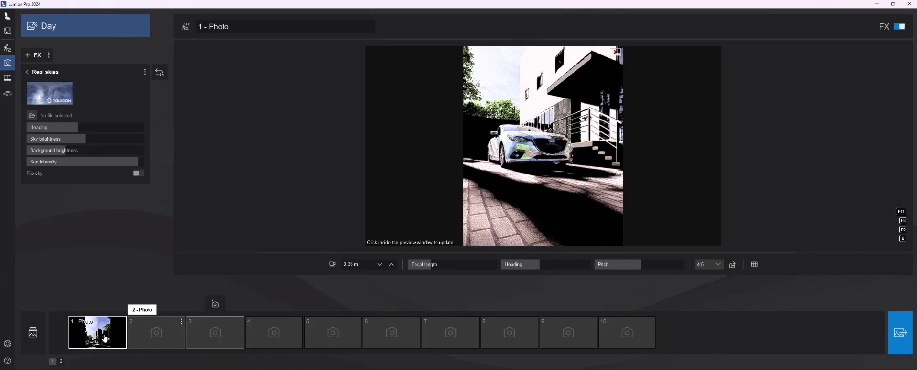
left_click(106, 337)
mouse_move(98, 332)
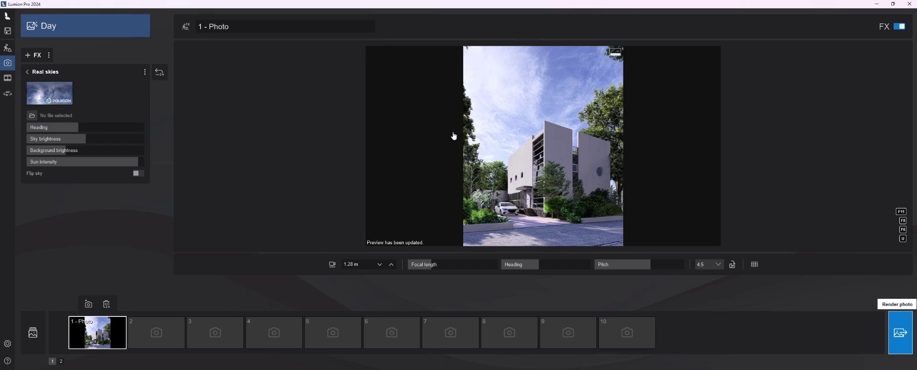
Step: Render the current photo at Desktop 1540x1920 resolution and browse into the content folder
left_click(900, 332)
left_click(368, 307)
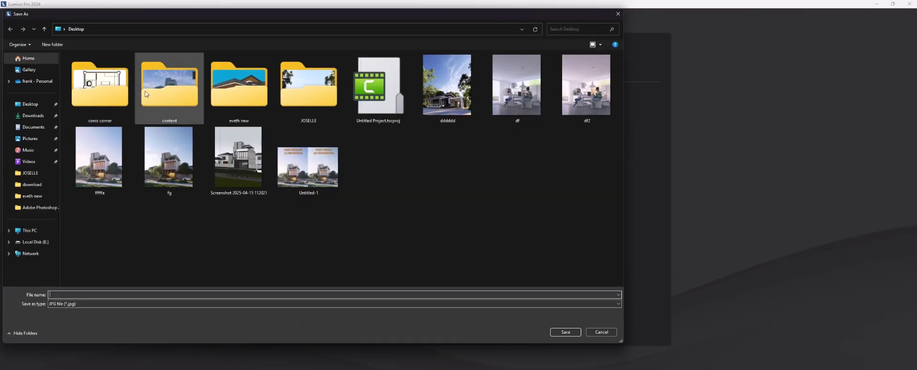
double_click(167, 95)
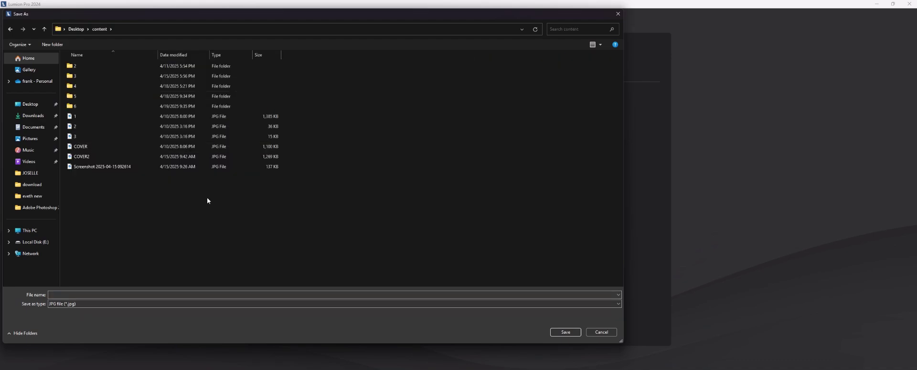
Step: Create a new folder 7 inside content and save the render there
right_click(142, 212)
mouse_move(170, 271)
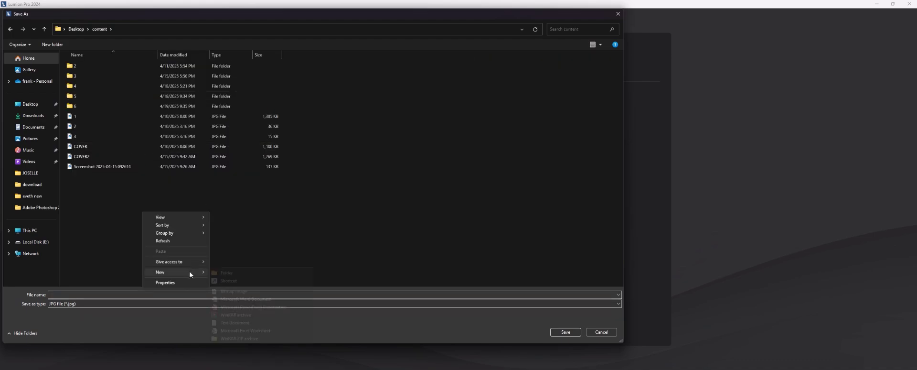
left_click(220, 273)
type("7")
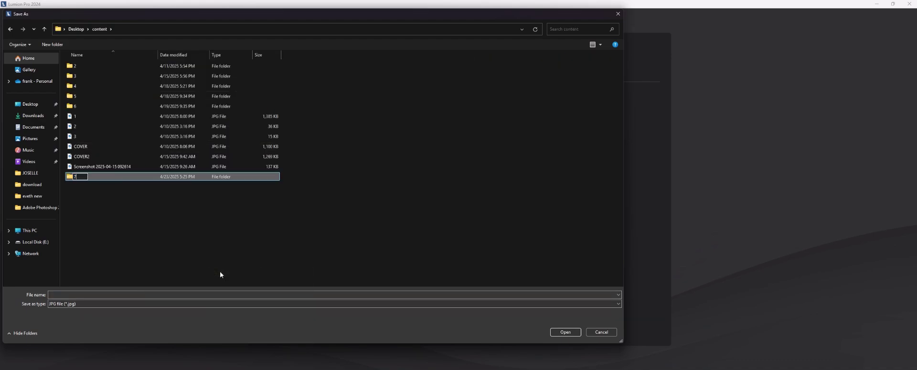
key("Return")
double_click(182, 177)
left_click(165, 290)
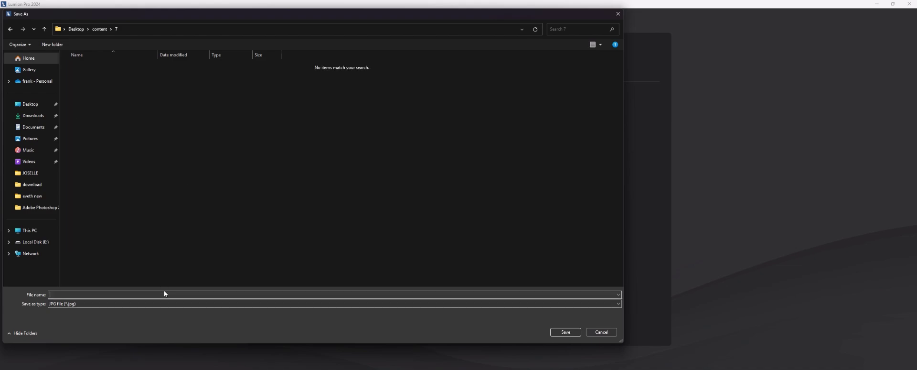
type("1")
left_click(566, 331)
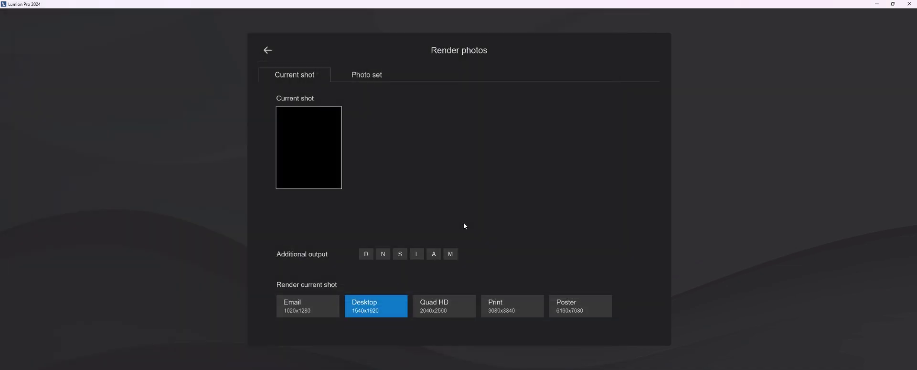